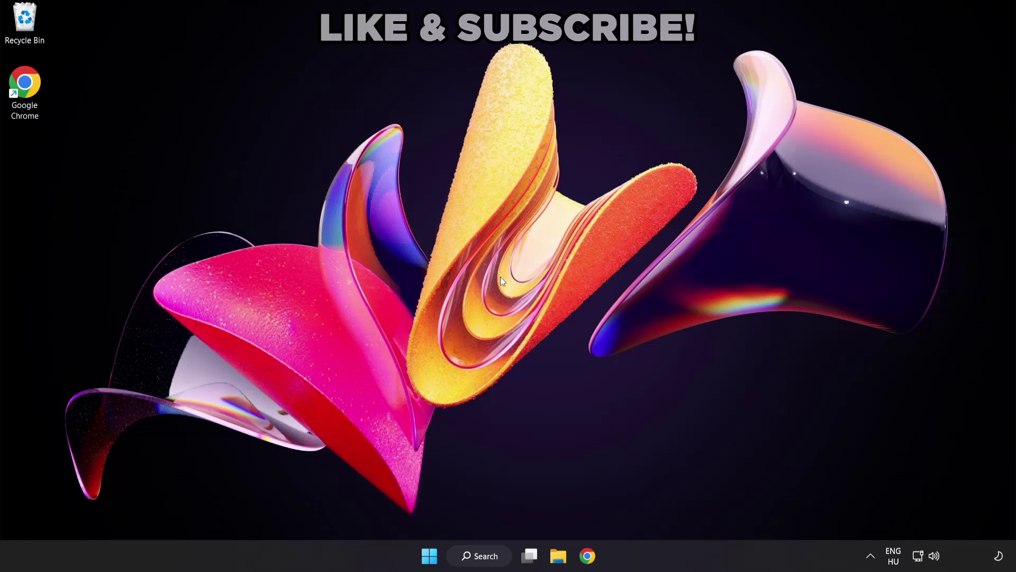
Search Windows for 'device manager' and open Device Manager from the best match.
left_click(491, 561)
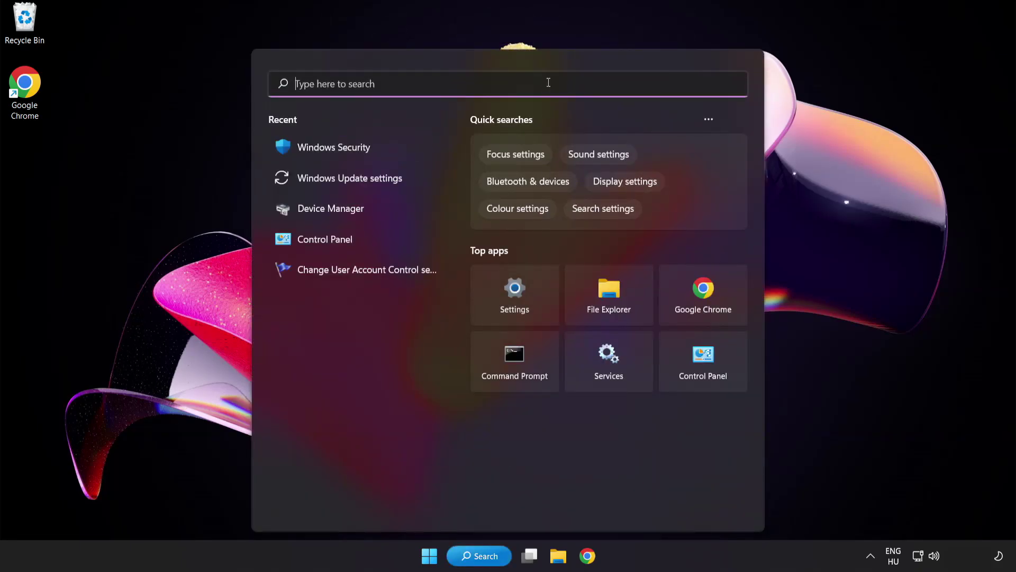
type("device ma")
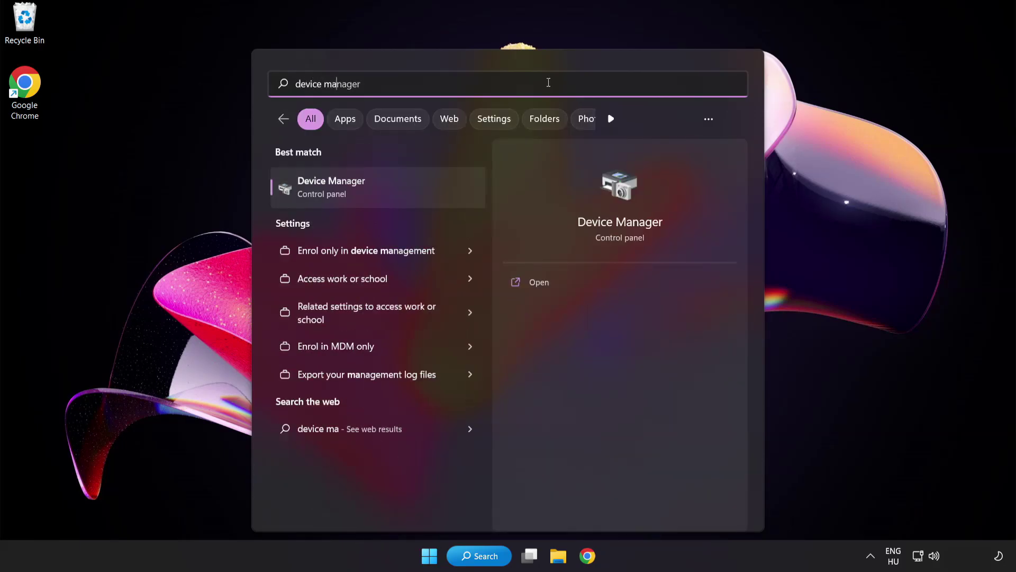
type("nager")
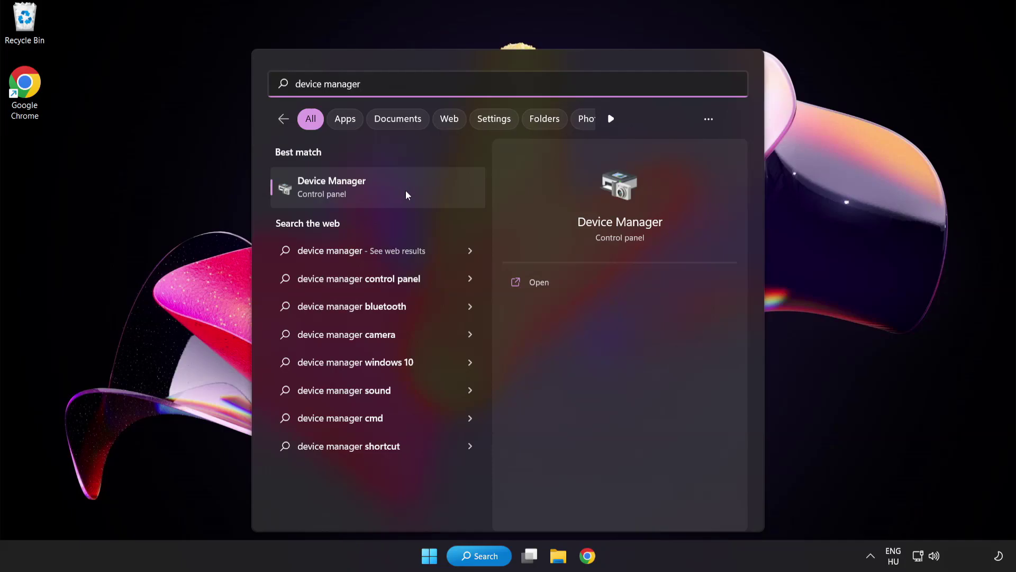
left_click(406, 191)
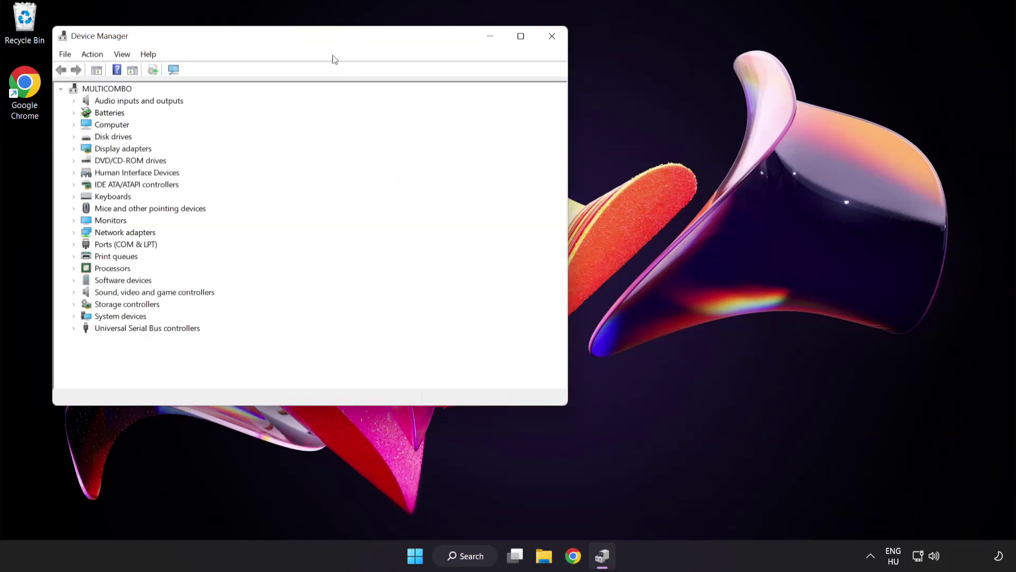
Expand Display adapters and bring up the actions for the VMware SVGA 3D adapter.
left_click_drag(326, 38, 499, 106)
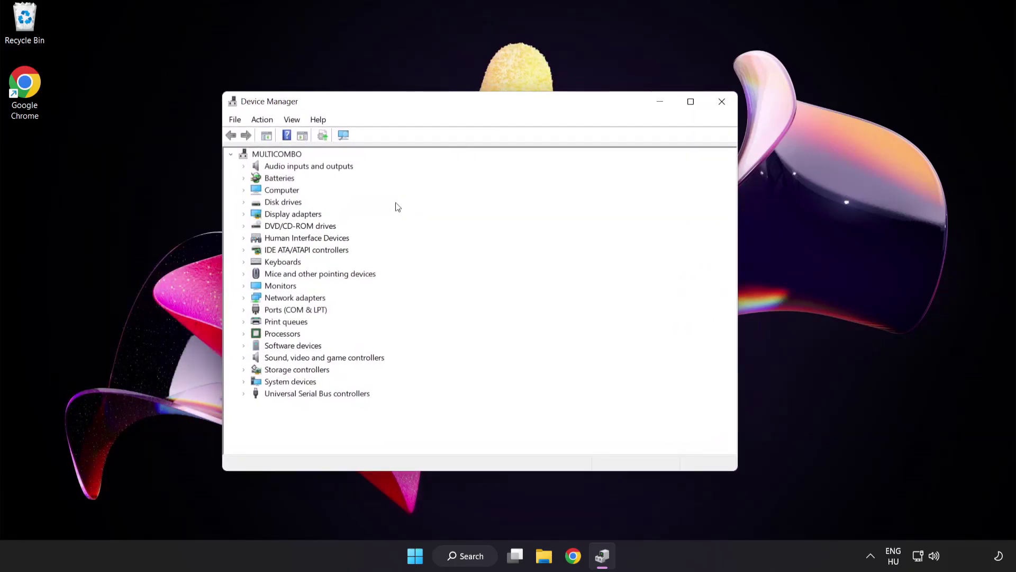
left_click(315, 218)
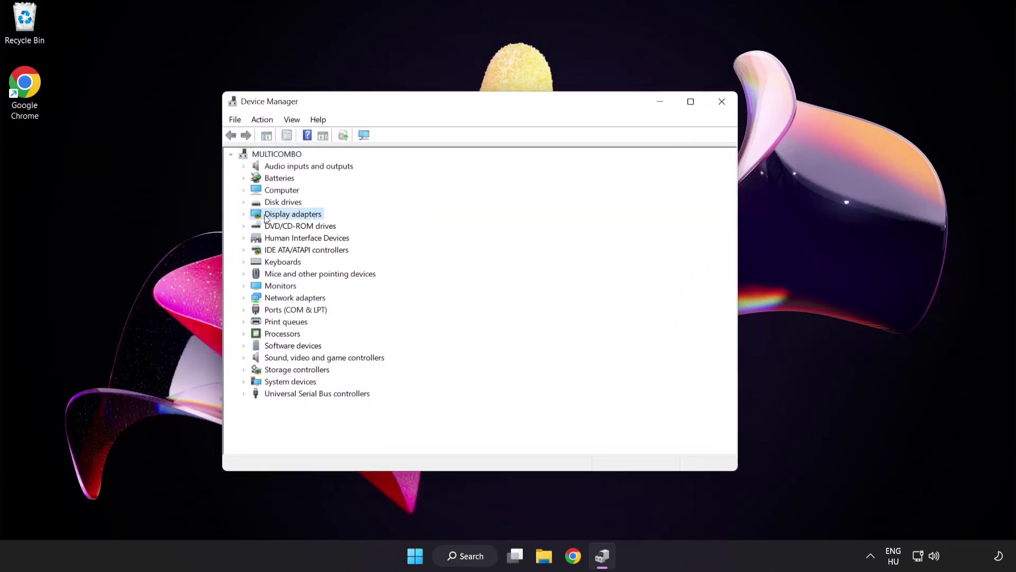
left_click(245, 218)
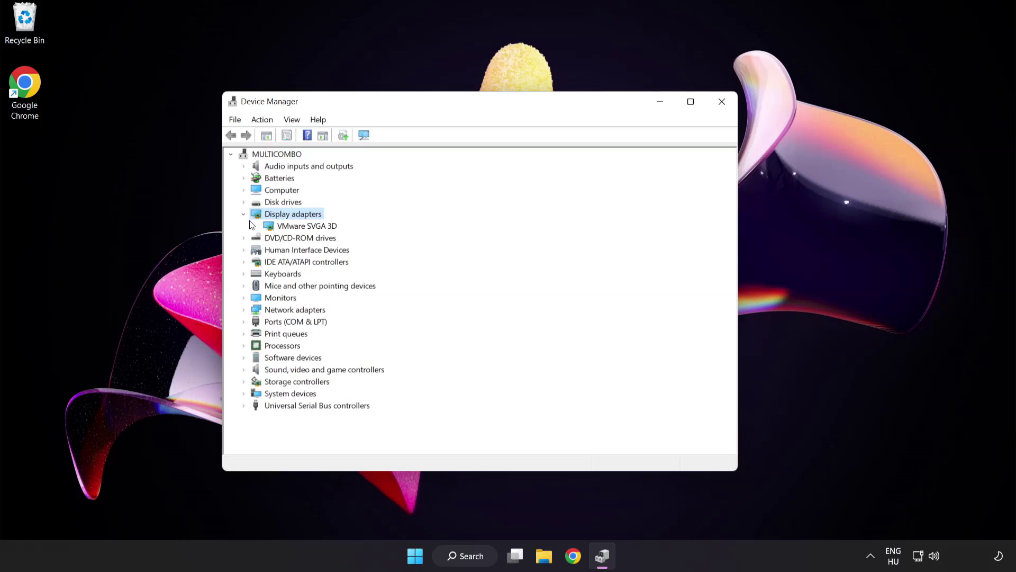
left_click(268, 229)
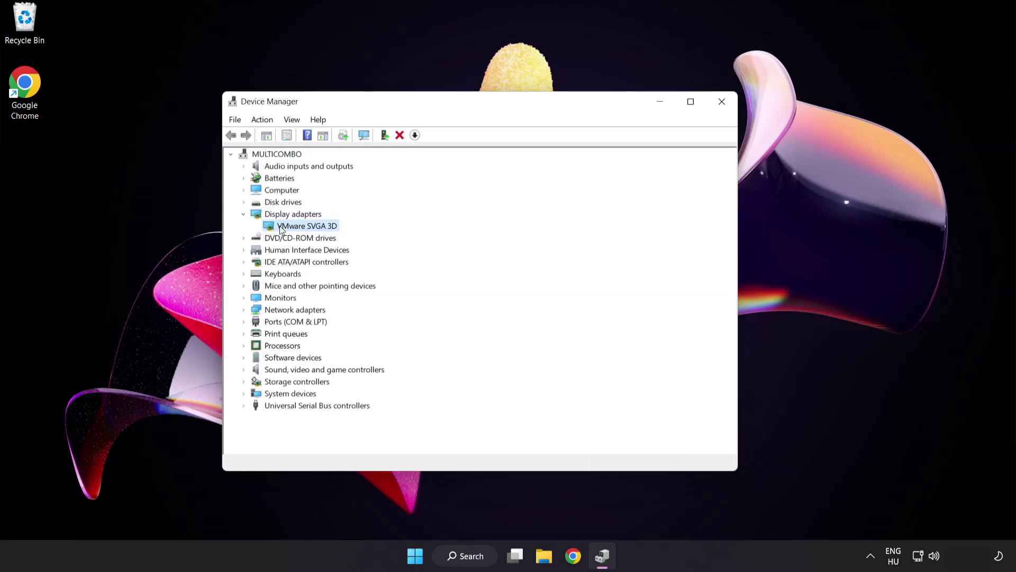
right_click(299, 229)
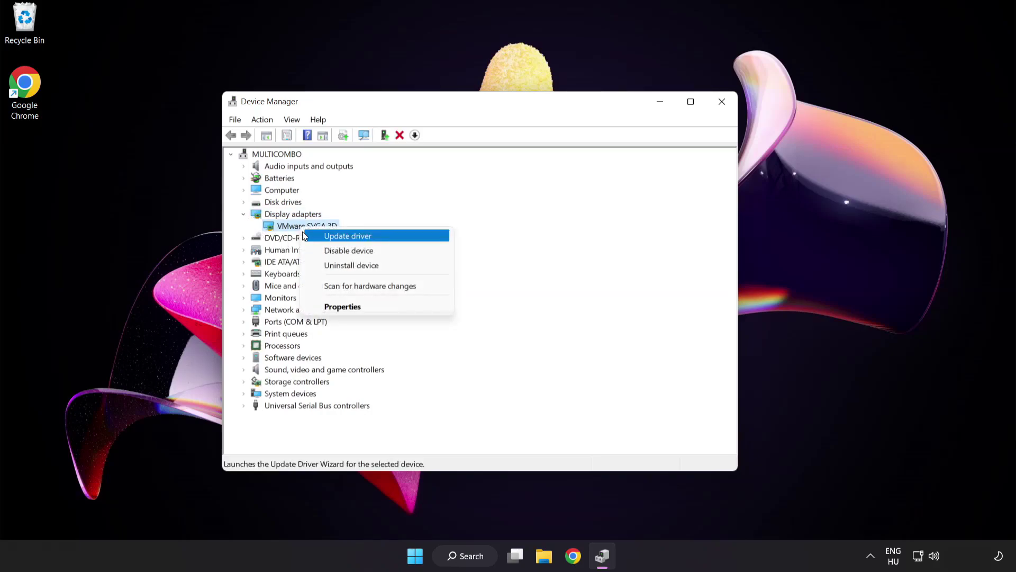
Search automatically for a VMware SVGA 3D driver, confirm the best one is installed, and close Device Manager.
left_click(394, 237)
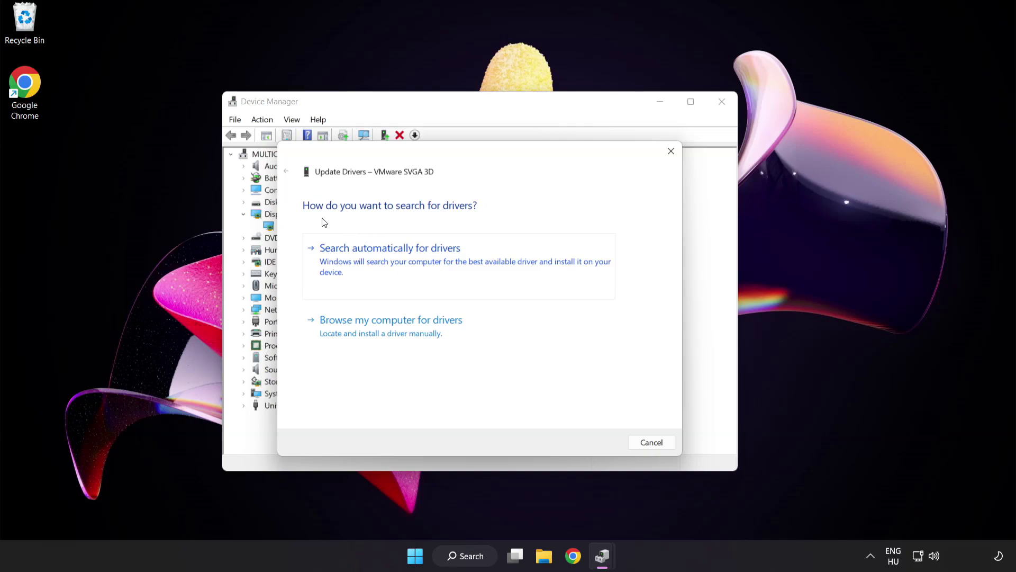
left_click(444, 263)
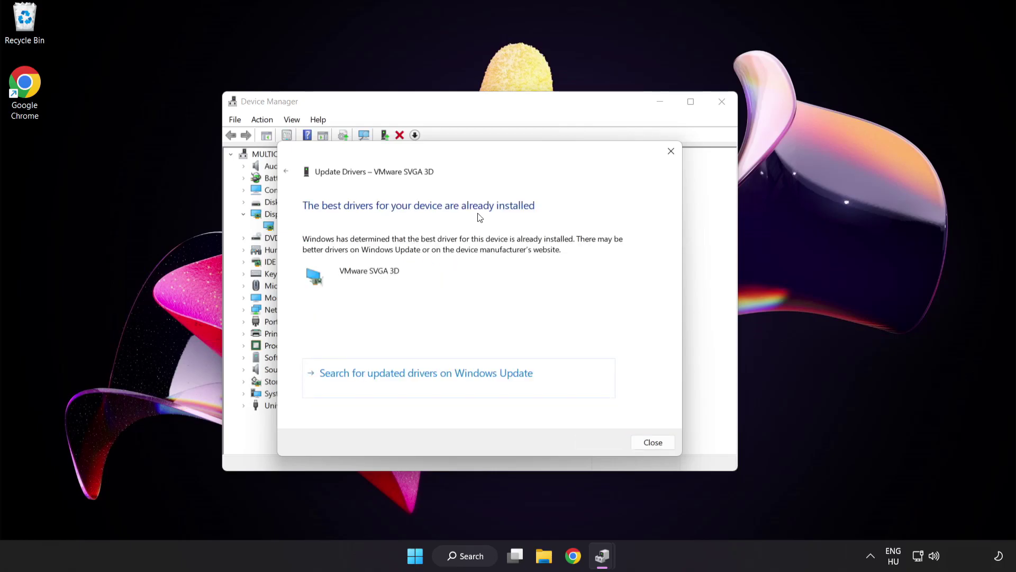
left_click(650, 443)
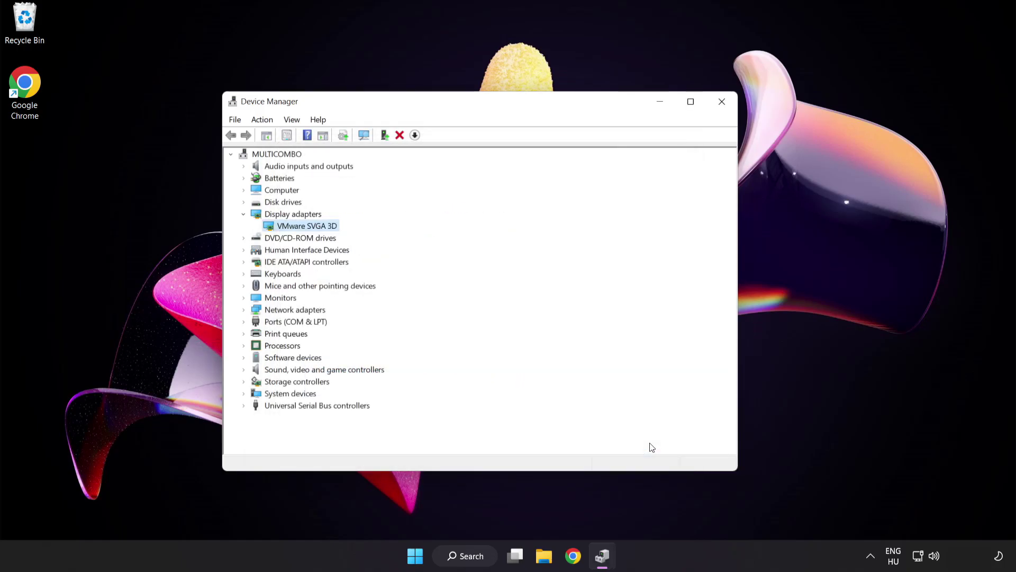
left_click(721, 104)
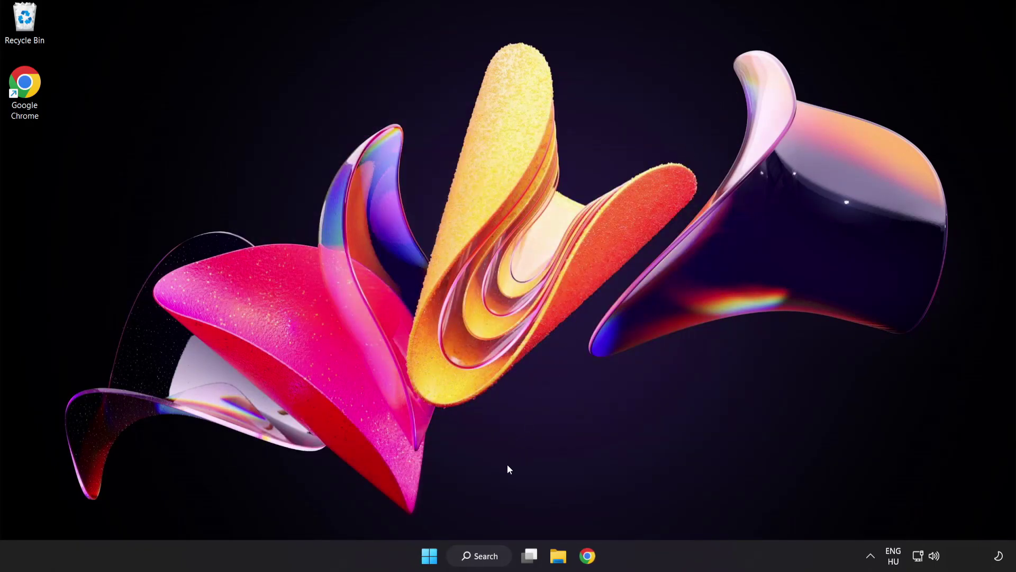
Search Windows for 'update' to find Windows Update settings.
left_click(493, 561)
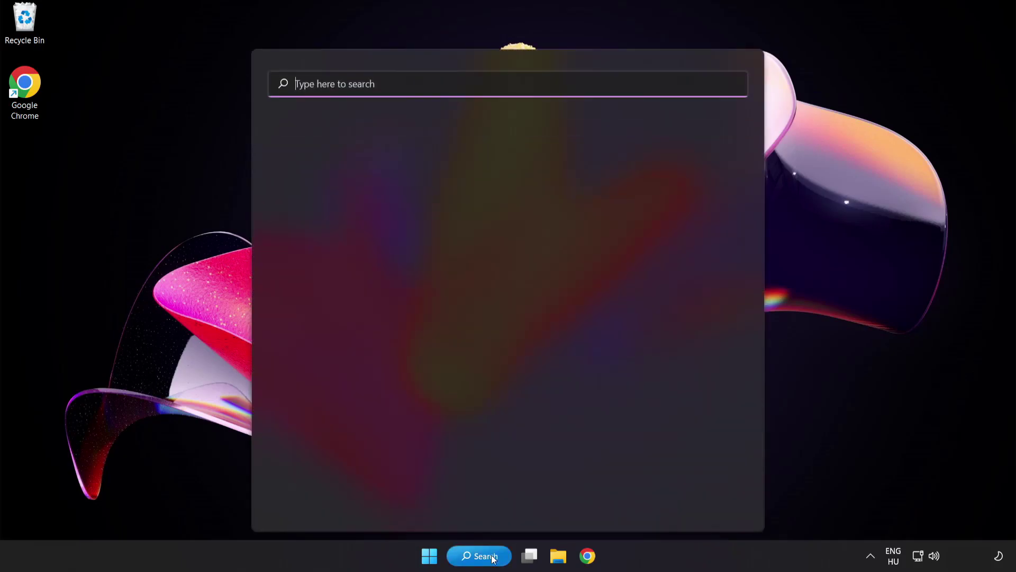
type("update")
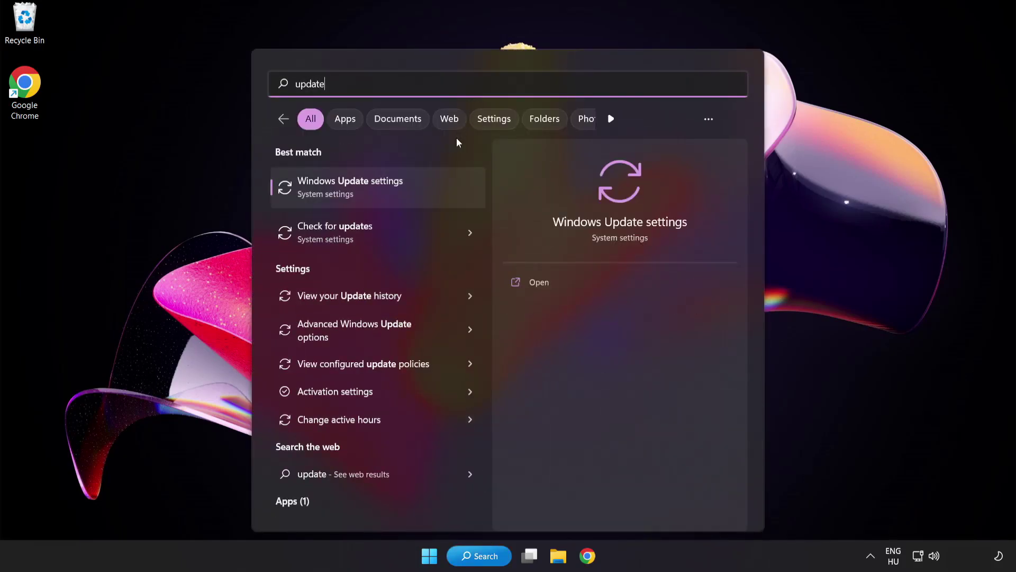
Check for updates in Windows Update, confirming the PC is up to date, and close Settings.
left_click(388, 193)
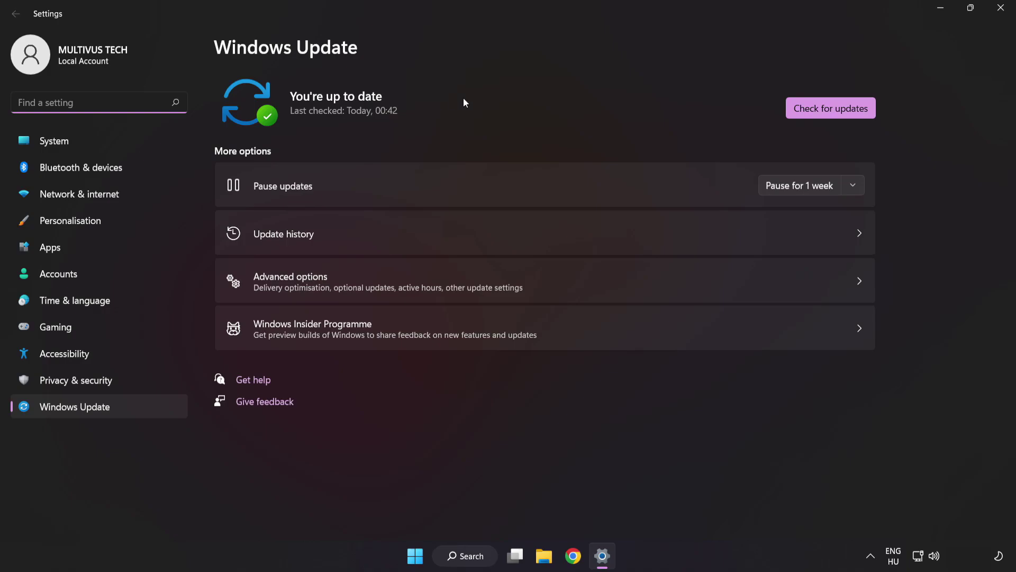
left_click(827, 113)
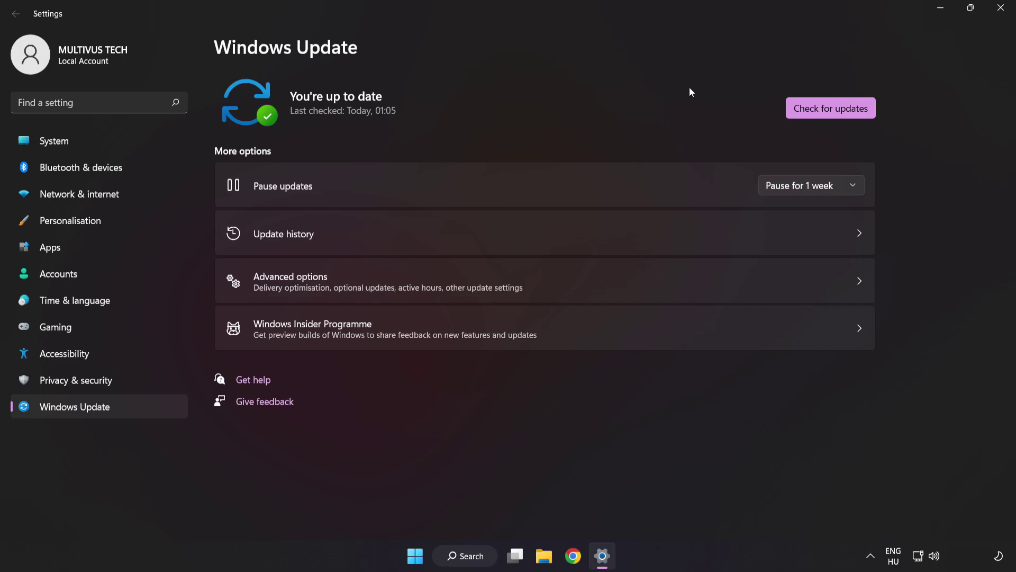
left_click(999, 10)
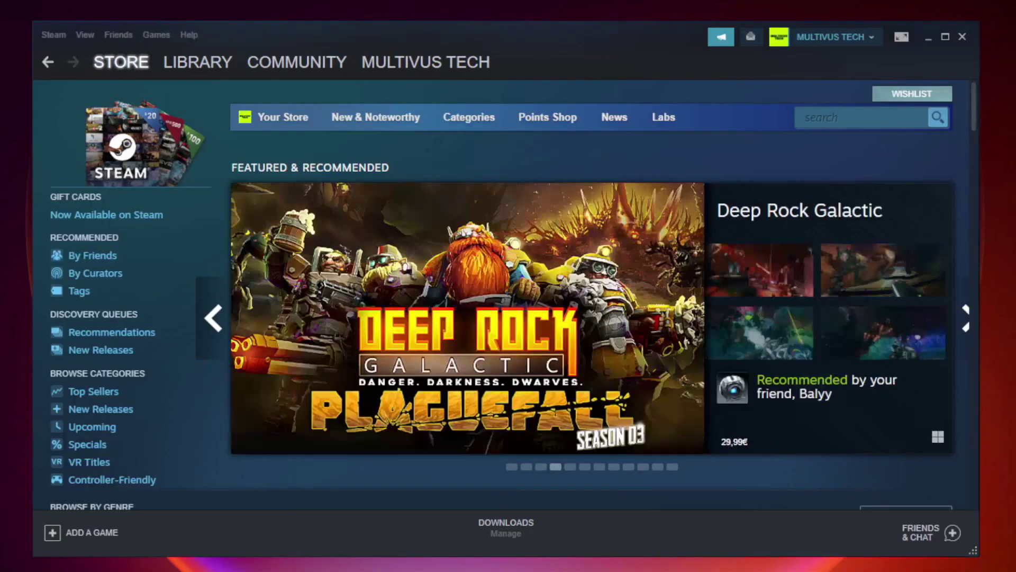
Switch Steam to the Library and bring up the actions for YOUR NOT WORKING GAME under Favorites.
mouse_move(167, 65)
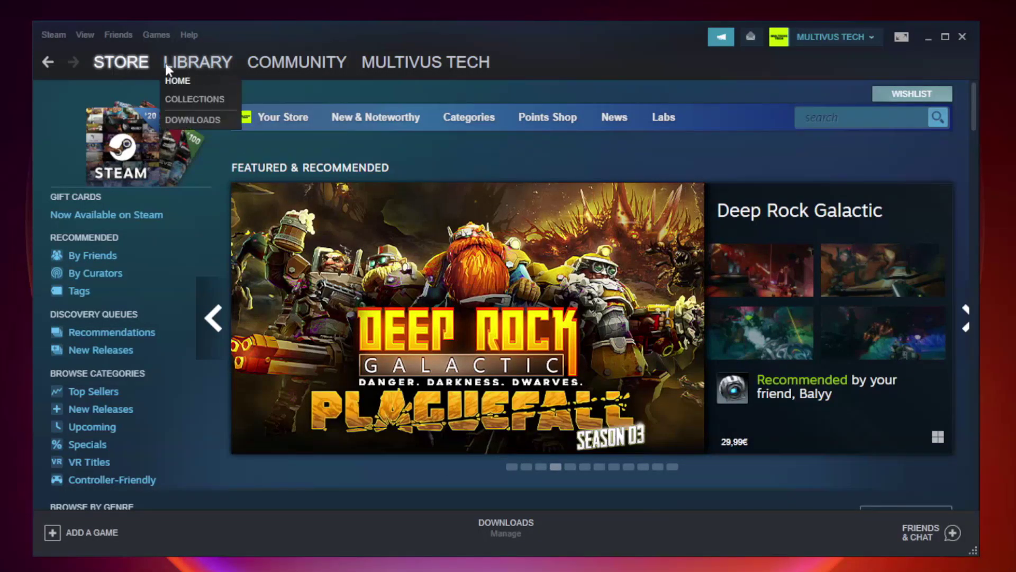
left_click(206, 68)
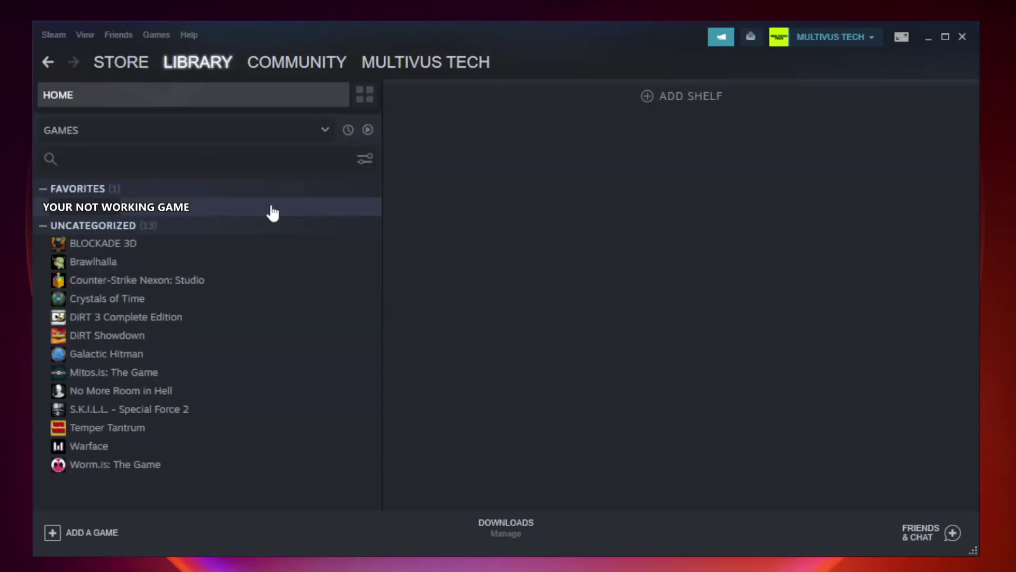
right_click(220, 212)
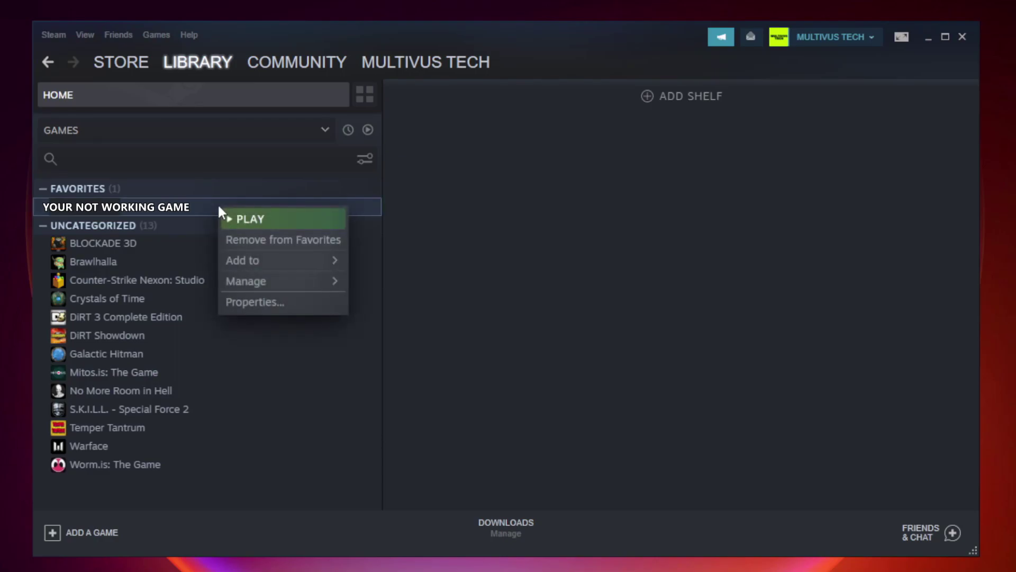
Verify the game's files from Properties > Local Files, with all 9192 files validated.
left_click(280, 300)
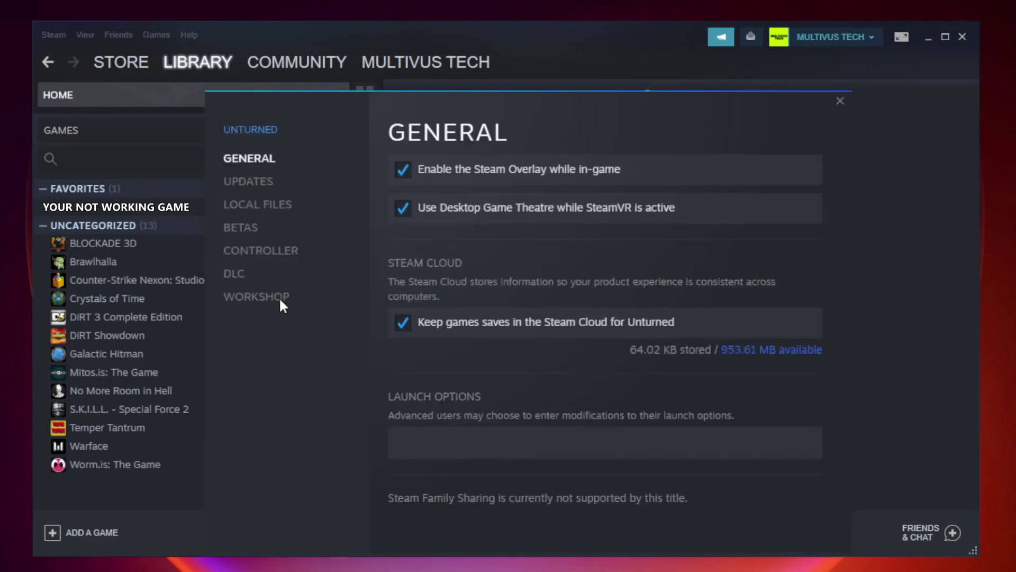
left_click(272, 213)
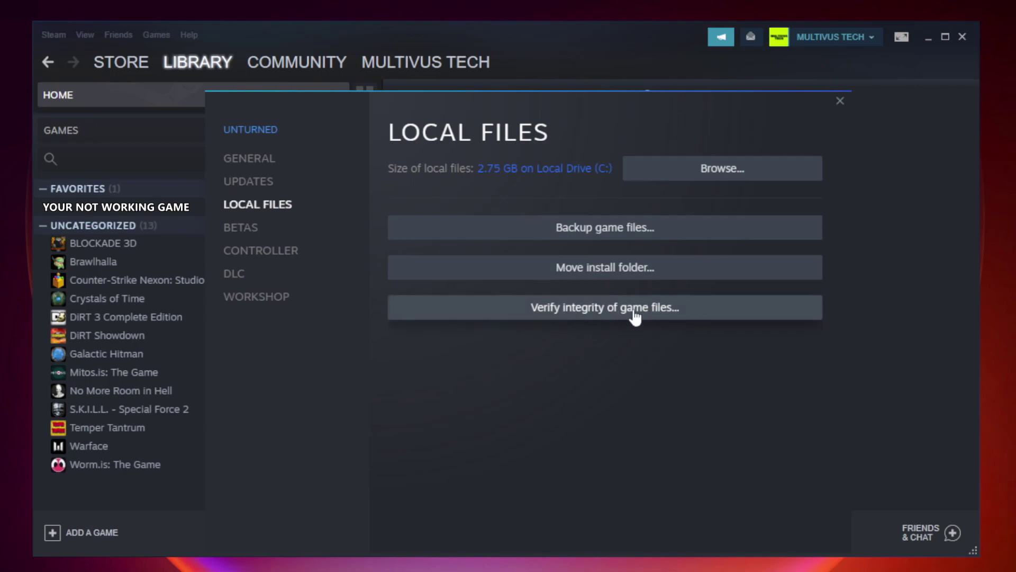
left_click(615, 312)
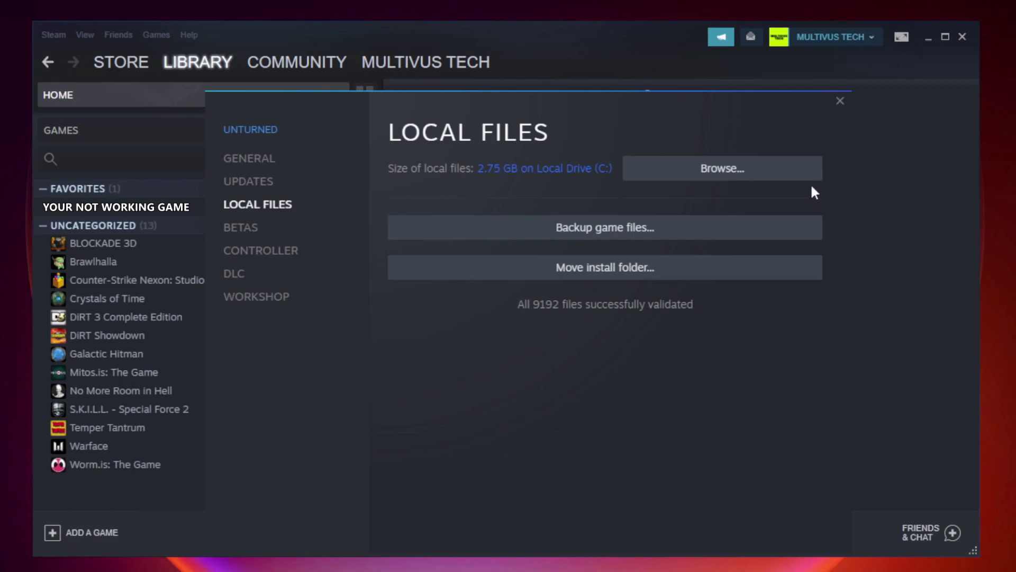
Open the game's steamapps\common folder and bring up the actions for the YOUR NOT WORKING GAME shortcut.
left_click(727, 183)
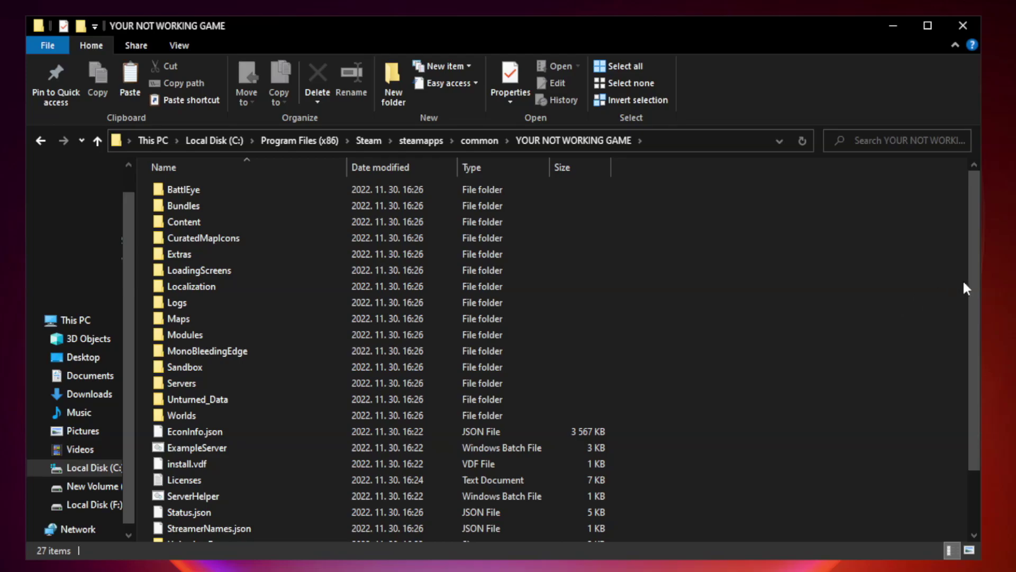
left_click_drag(975, 277, 976, 364)
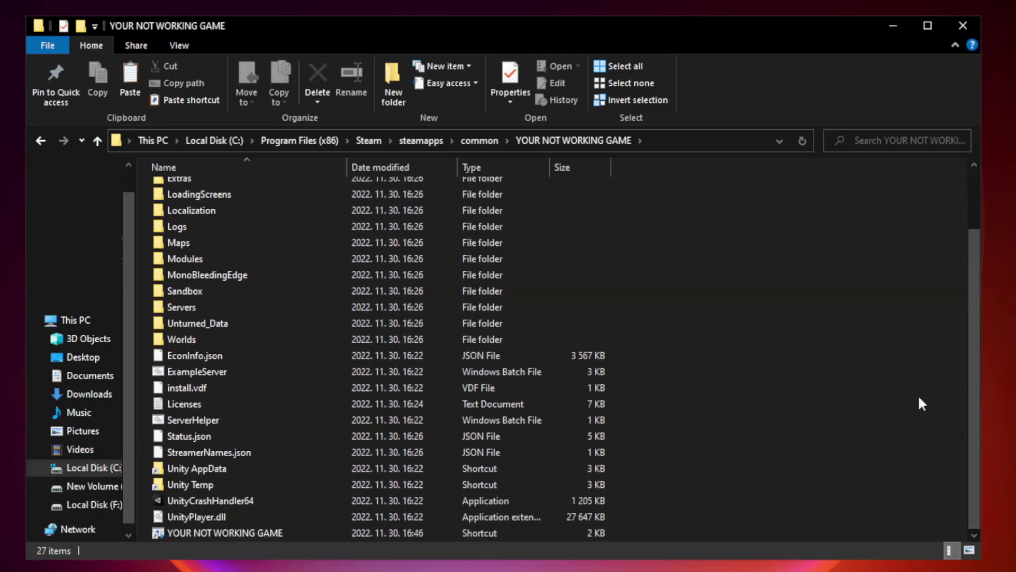
left_click(404, 532)
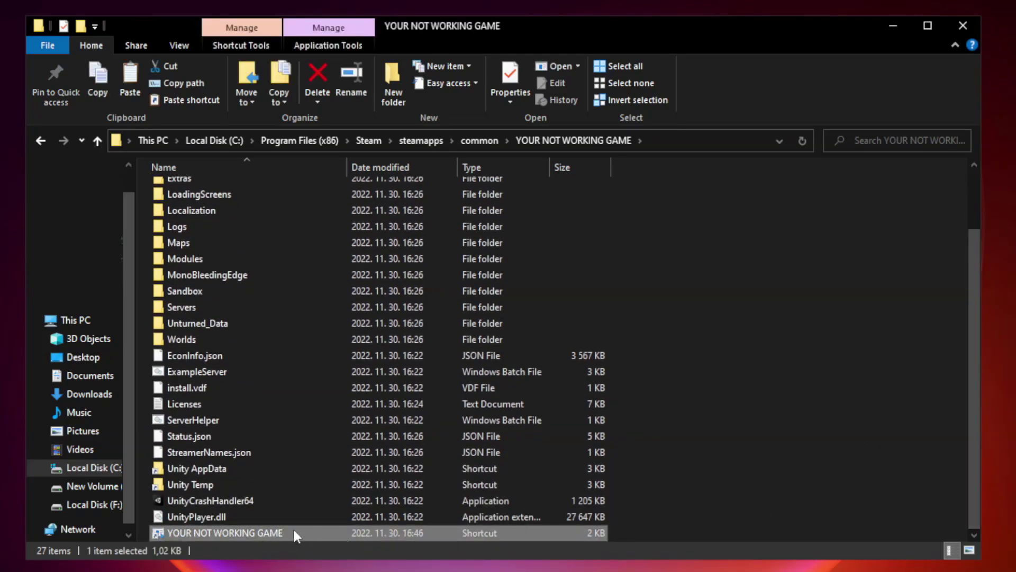
right_click(345, 533)
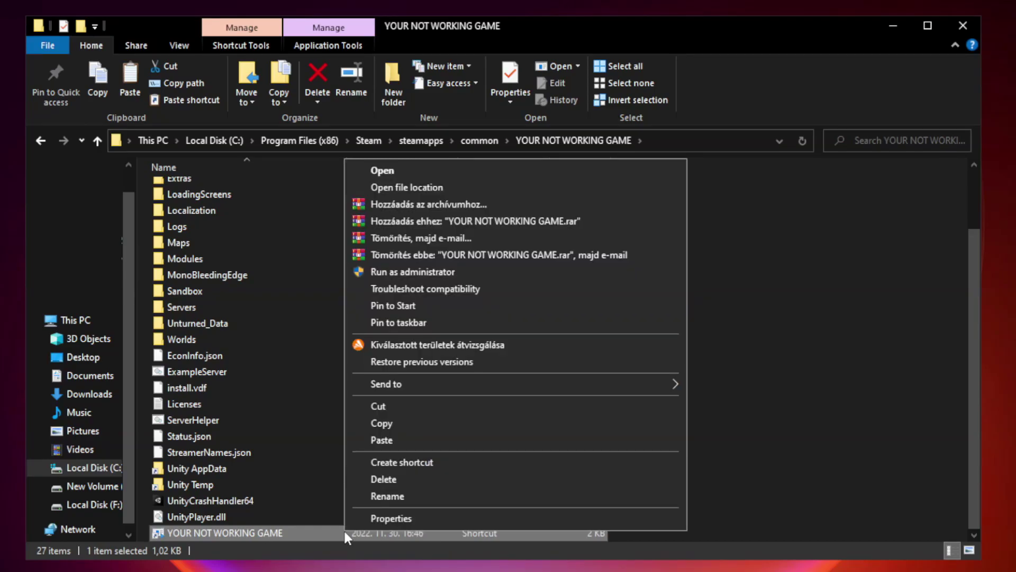
Open the game shortcut's Properties and show its Compatibility settings.
left_click(513, 522)
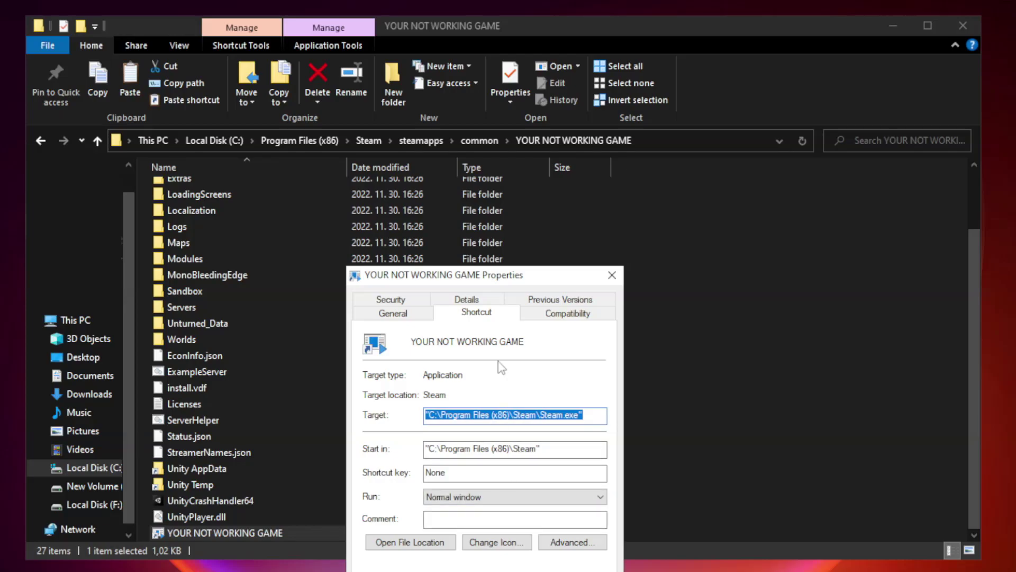
left_click_drag(504, 280, 504, 115)
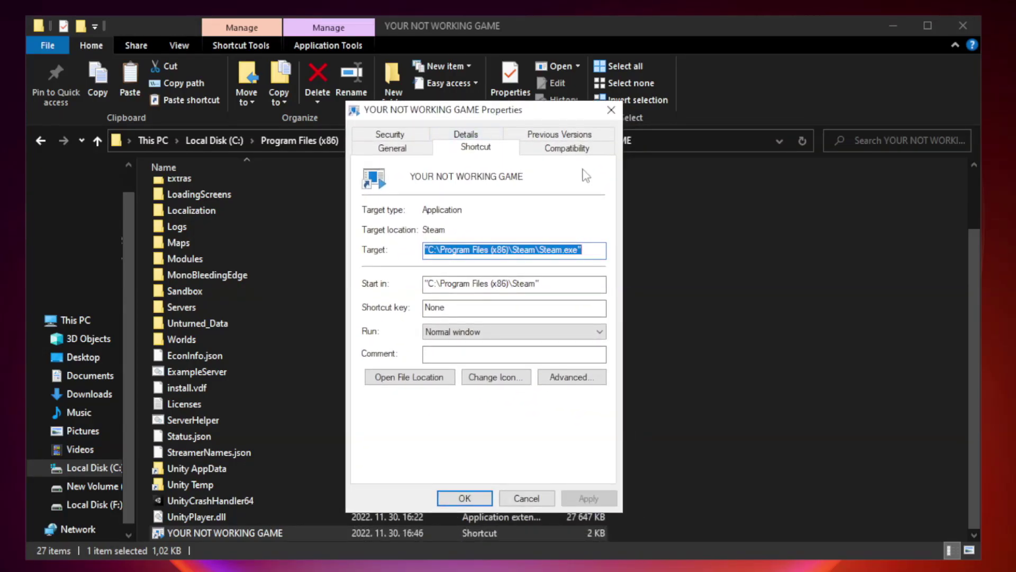
left_click(565, 149)
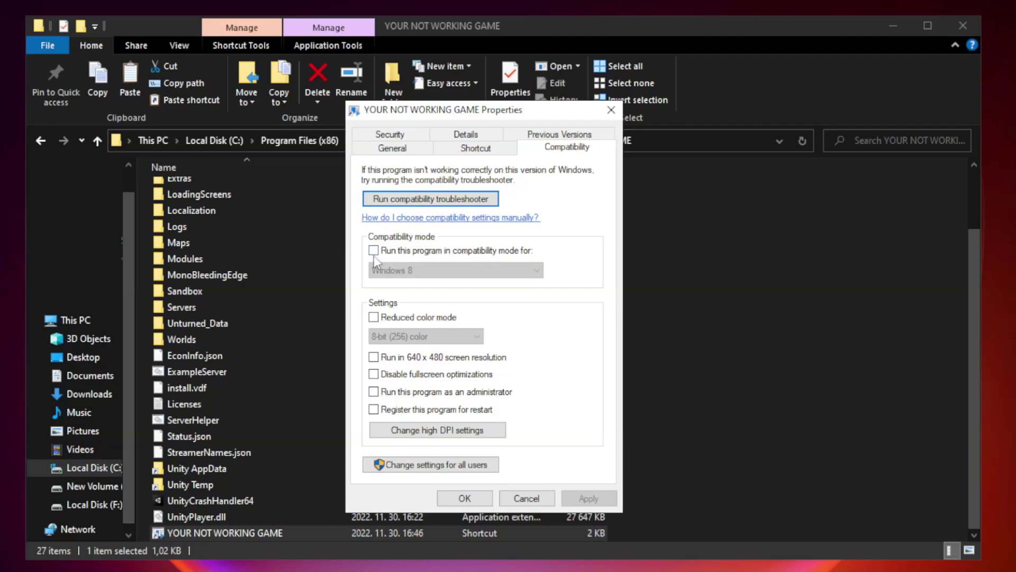
Set the shortcut to Windows 8 compatibility mode, administrator rights and disabled fullscreen optimizations, then save.
left_click(405, 253)
left_click(455, 271)
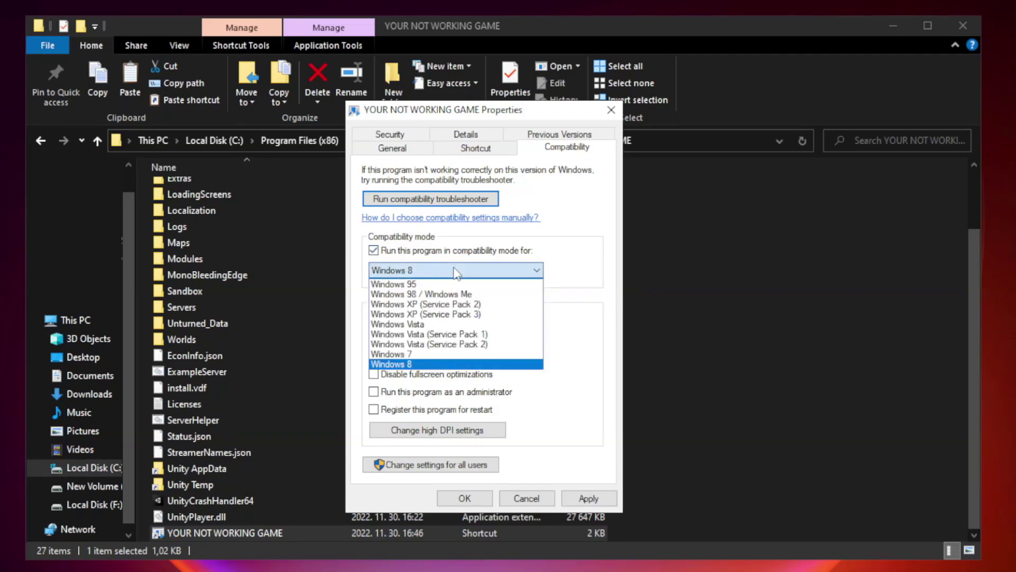
left_click(430, 364)
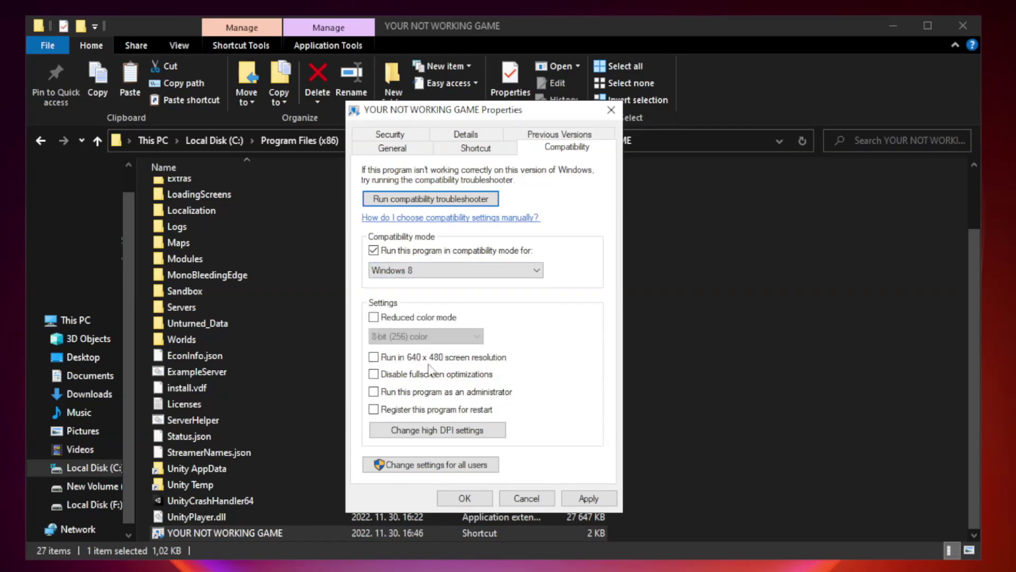
left_click(397, 377)
left_click(400, 398)
left_click(586, 499)
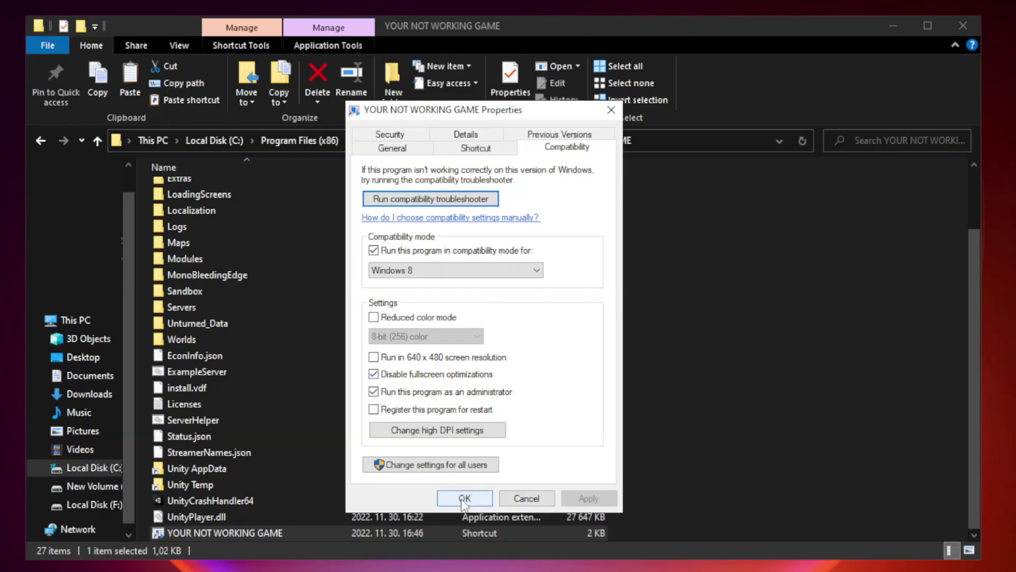
left_click(464, 499)
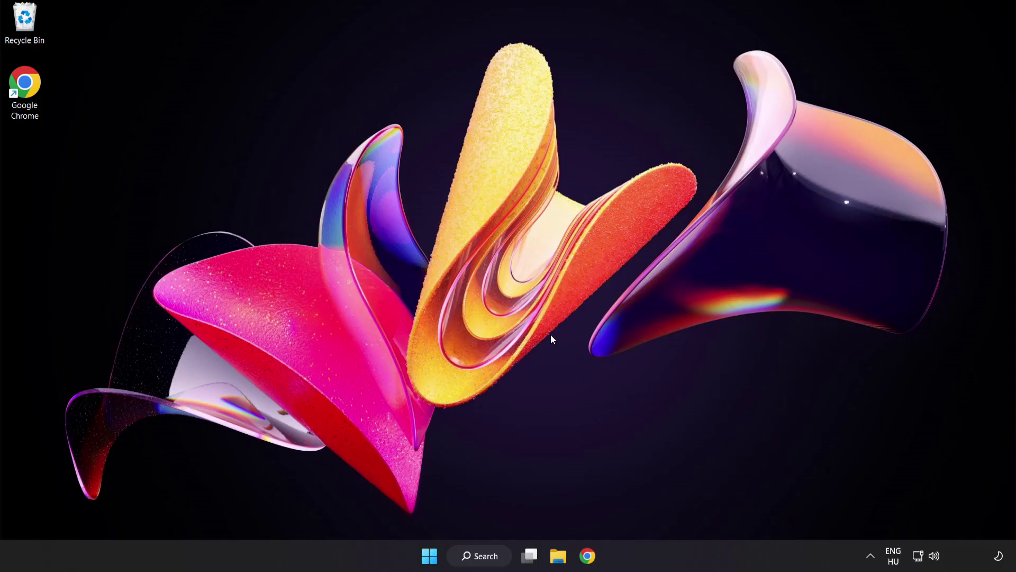
Open Task Manager from the Start button's right-click quick-link menu.
right_click(433, 559)
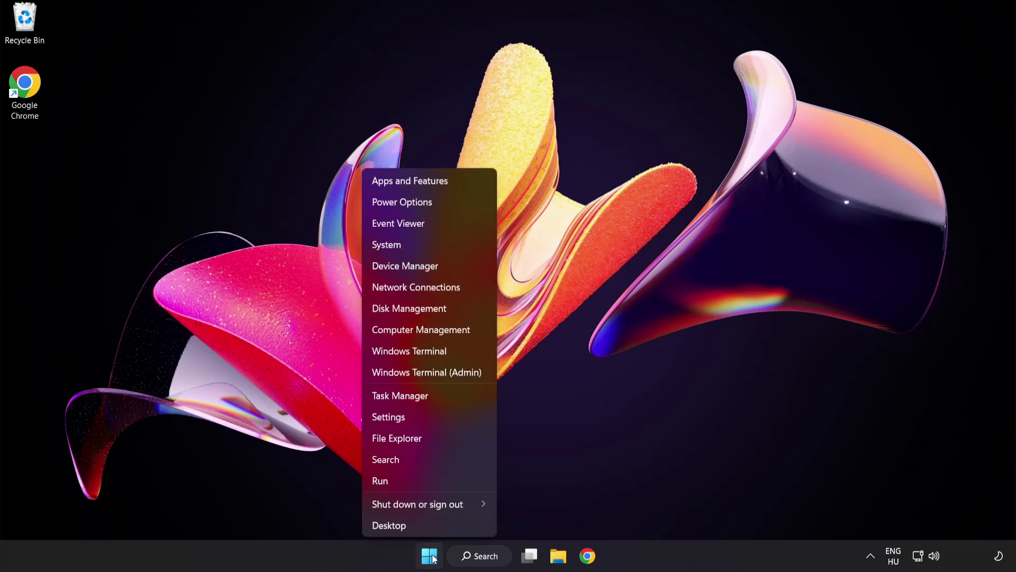
left_click(439, 396)
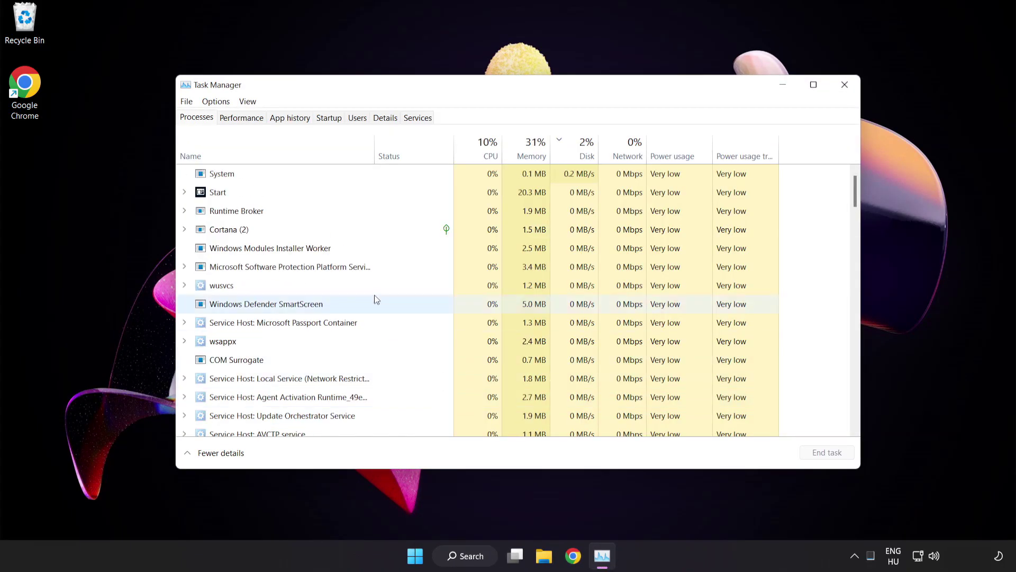
On the Startup tab, disable Cortana, Phone Link, Terminal and the Windows Security notification icon.
left_click(335, 119)
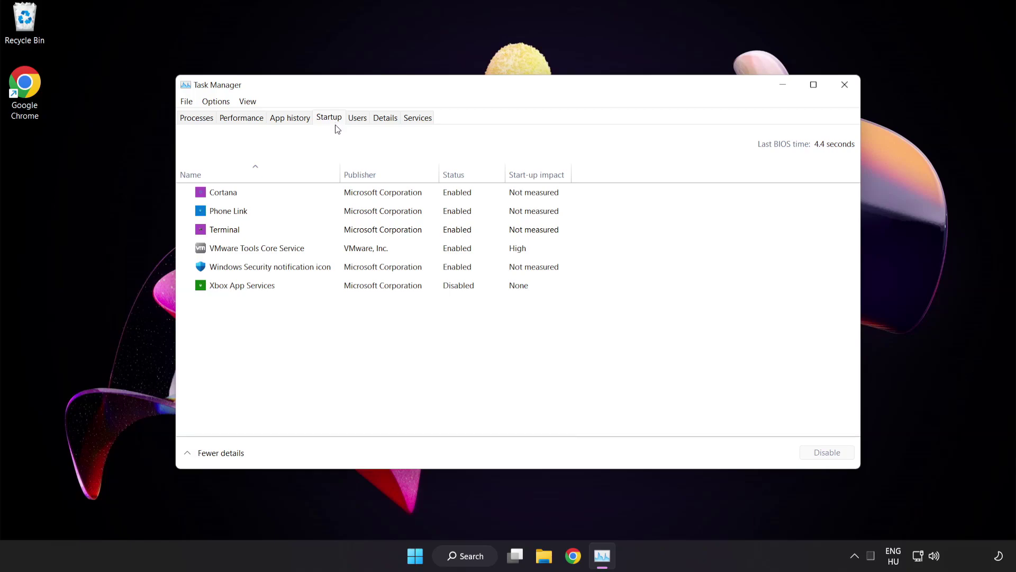
left_click(336, 196)
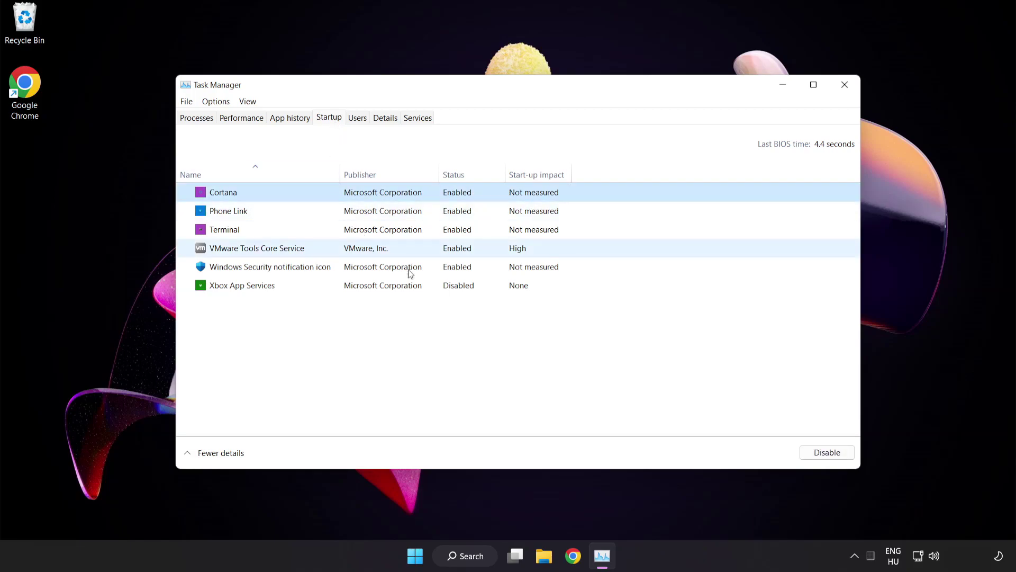
left_click(833, 459)
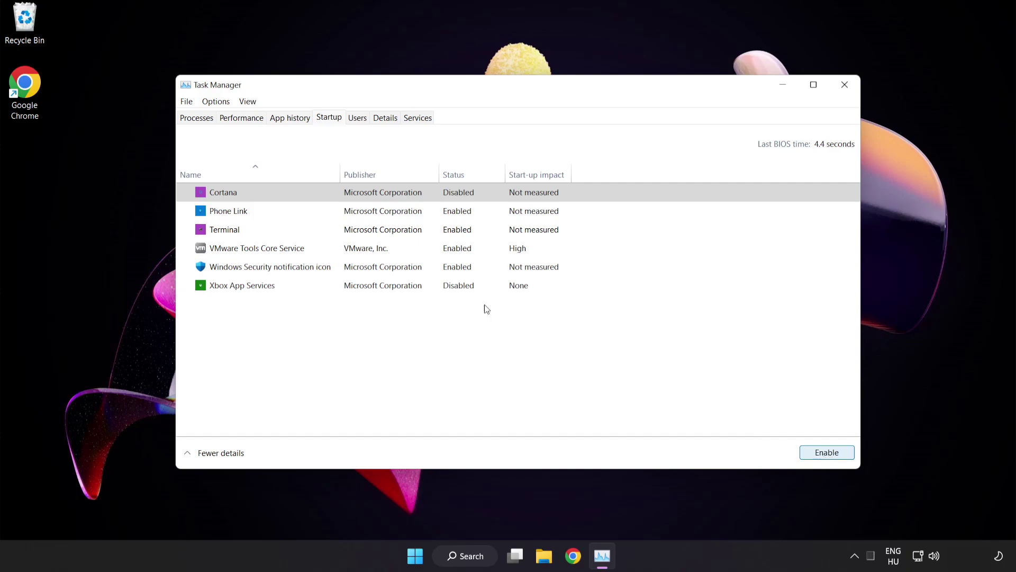
left_click(315, 211)
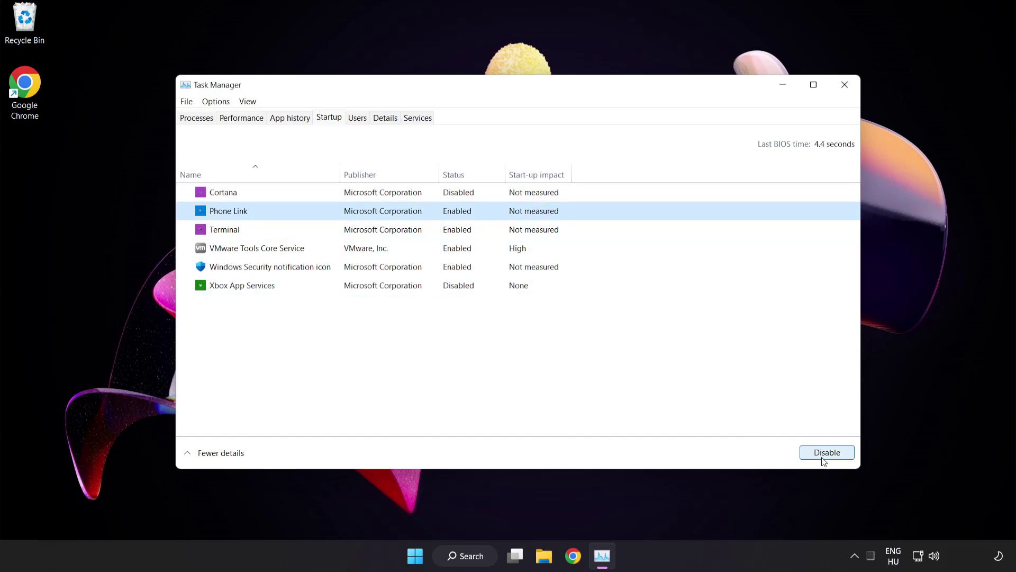
left_click(823, 452)
left_click(322, 231)
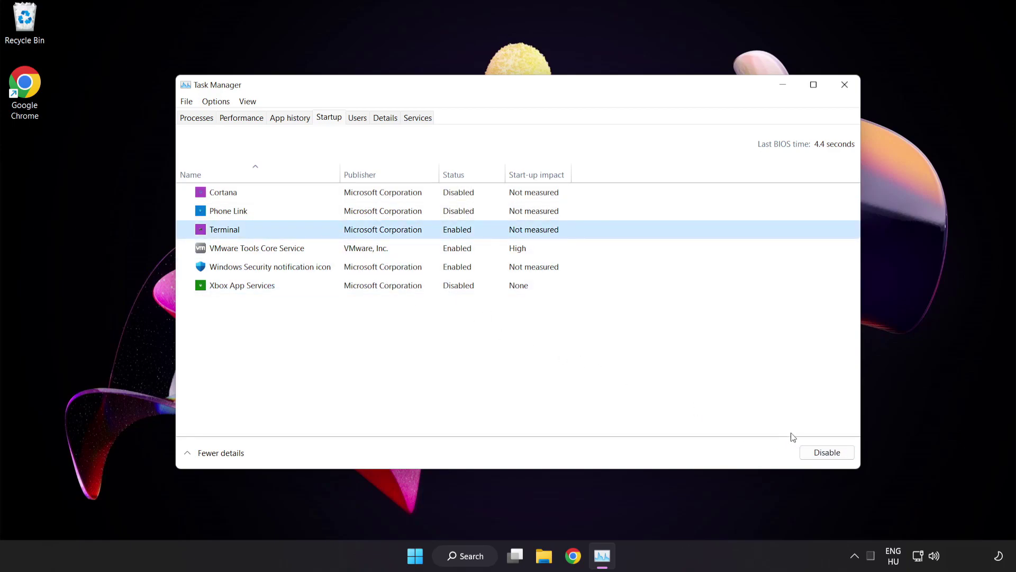
left_click(823, 452)
left_click(342, 267)
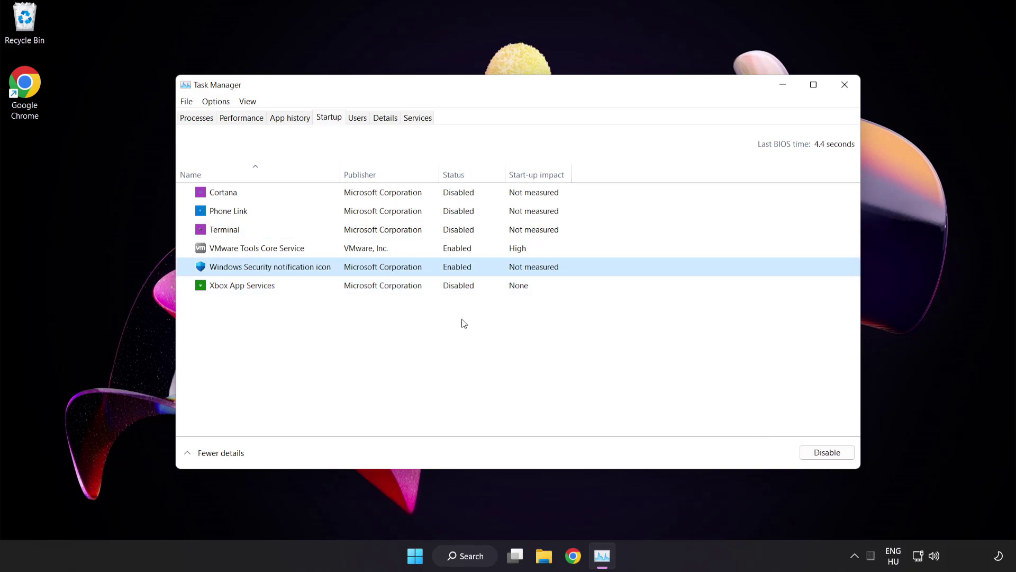
left_click(821, 453)
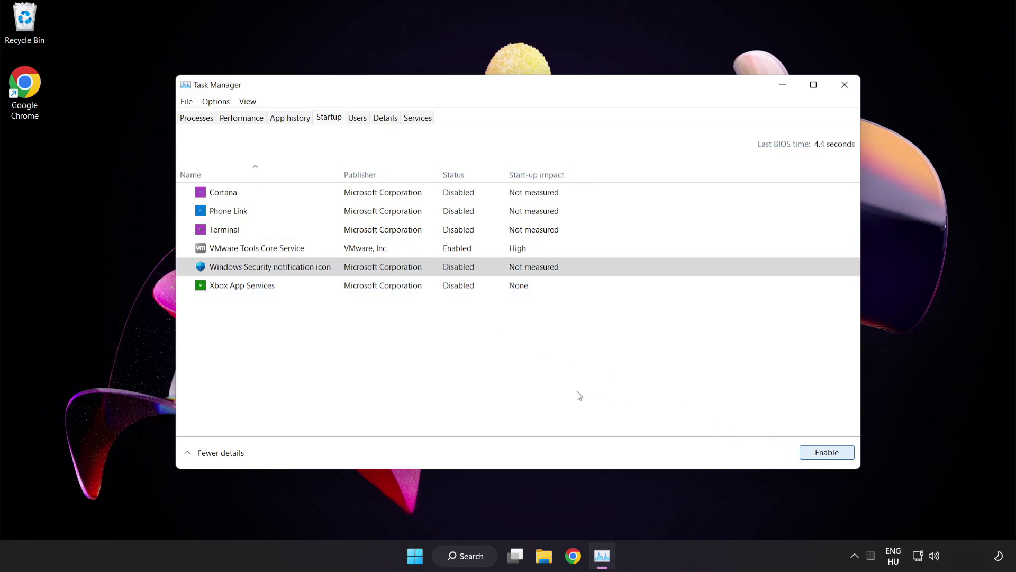
Close Task Manager and download dxwebsetup.exe from the DirectX End-User Runtime page in Chrome.
left_click(845, 86)
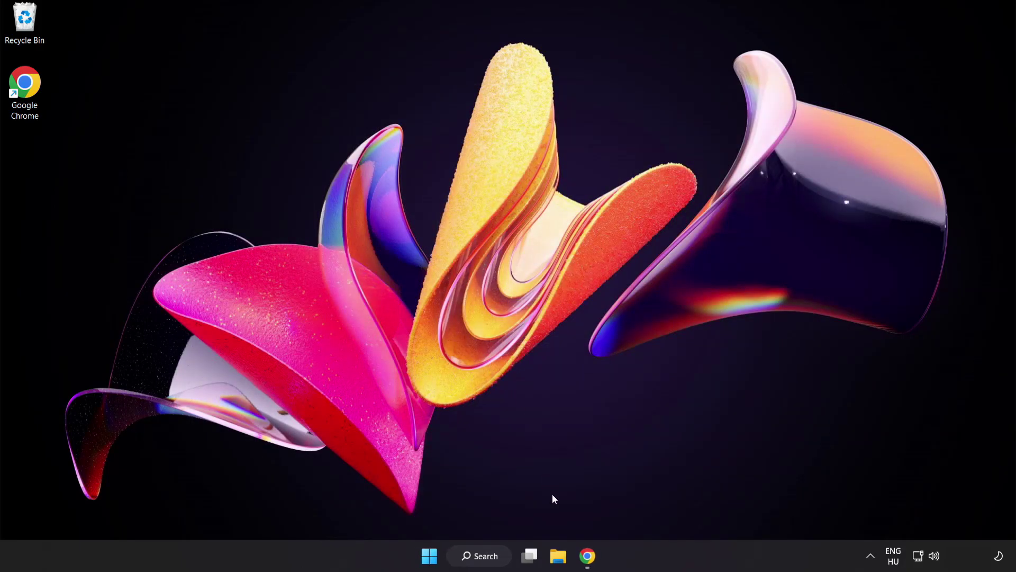
left_click(587, 556)
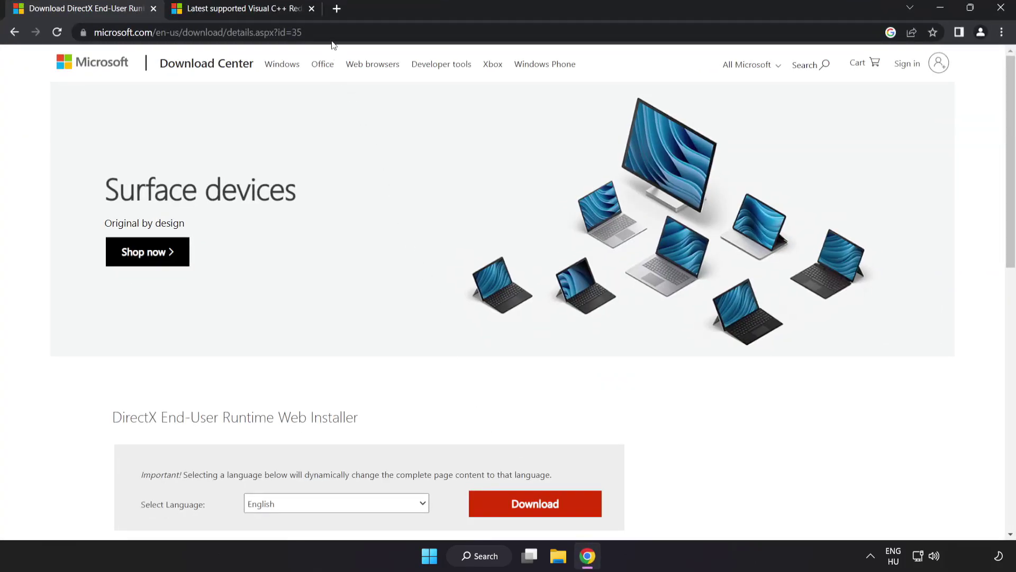
left_click_drag(286, 31, 364, 28)
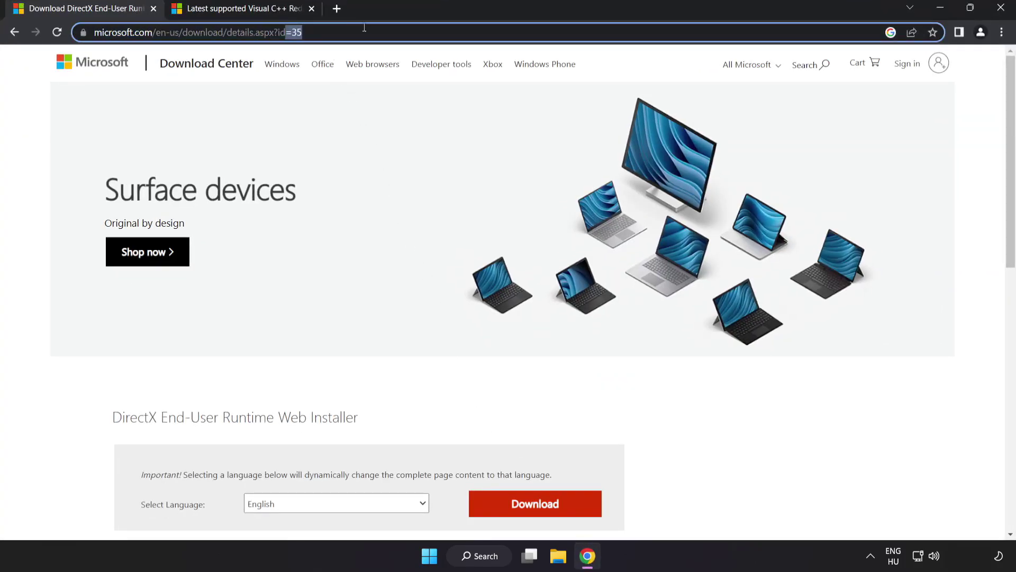
left_click(707, 424)
scroll(529, 391, "down", 2)
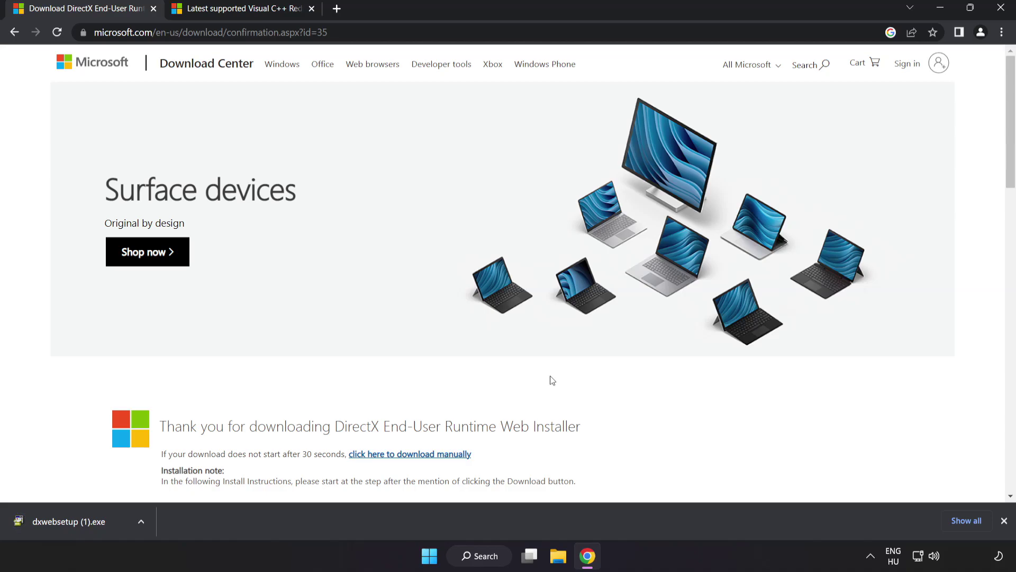
Run dxwebsetup, accept the licence, decline the Bing Bar, and finish the DirectX setup.
left_click(86, 522)
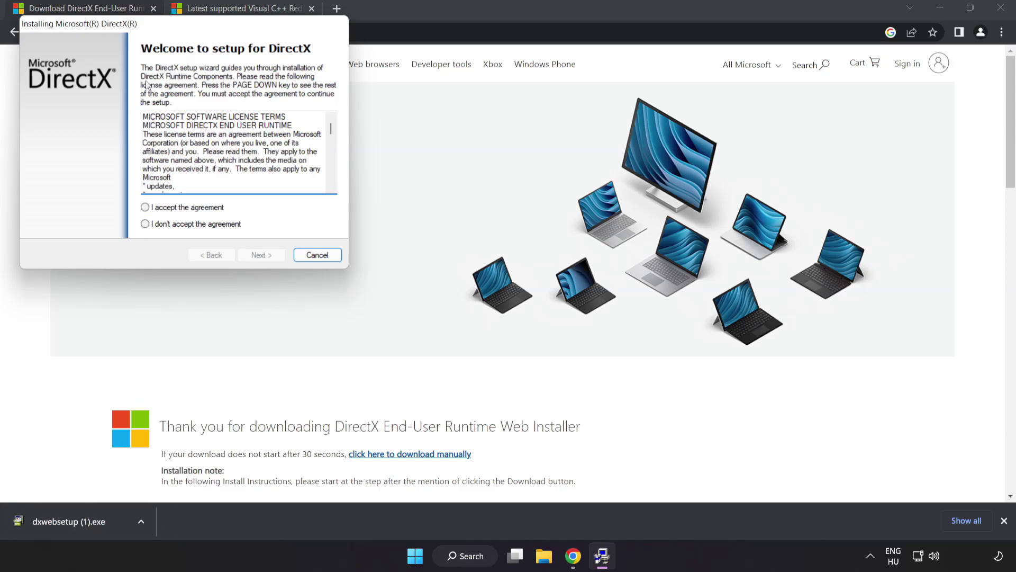
left_click_drag(152, 25, 464, 135)
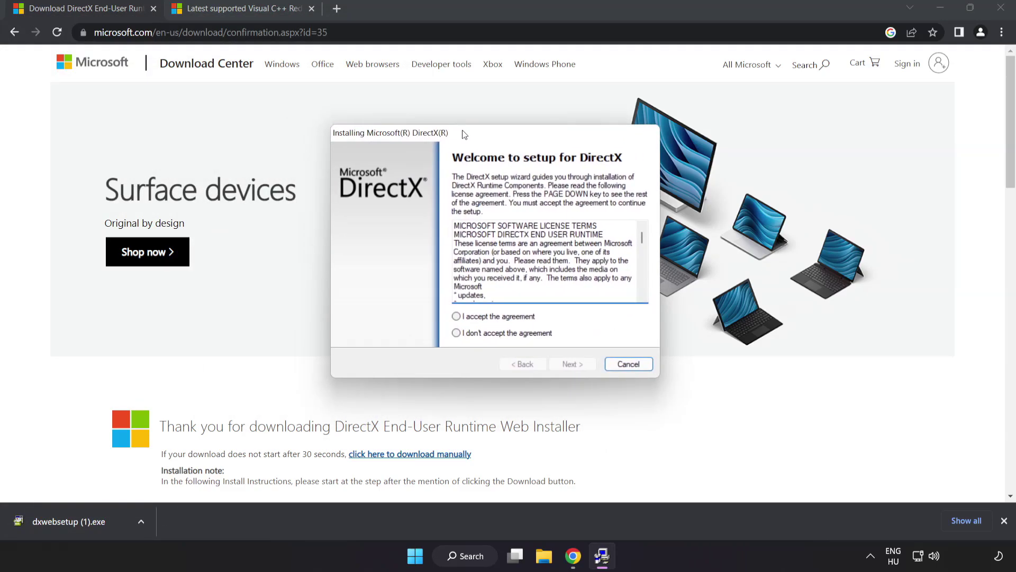
left_click_drag(641, 241, 649, 295)
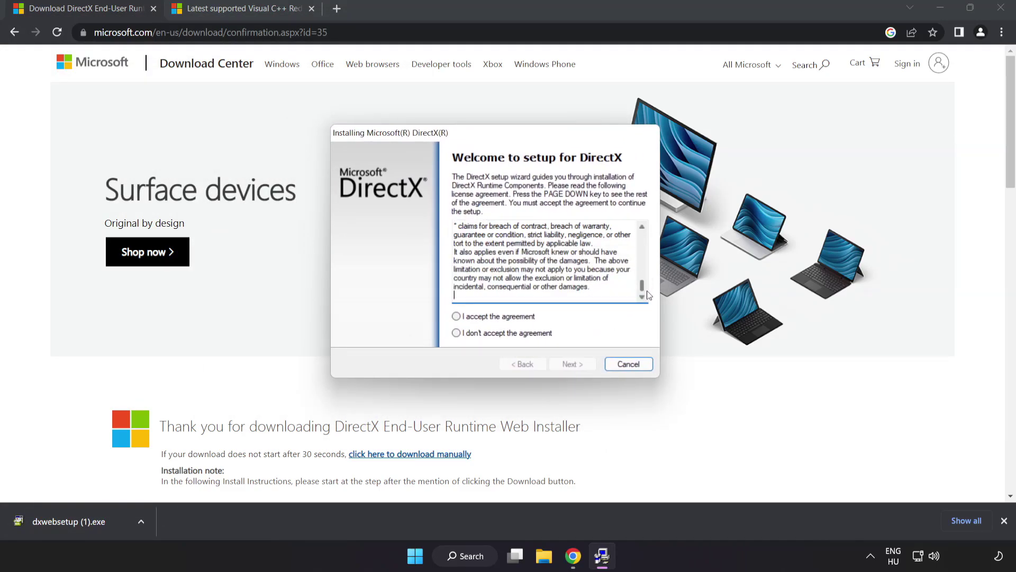
left_click(475, 317)
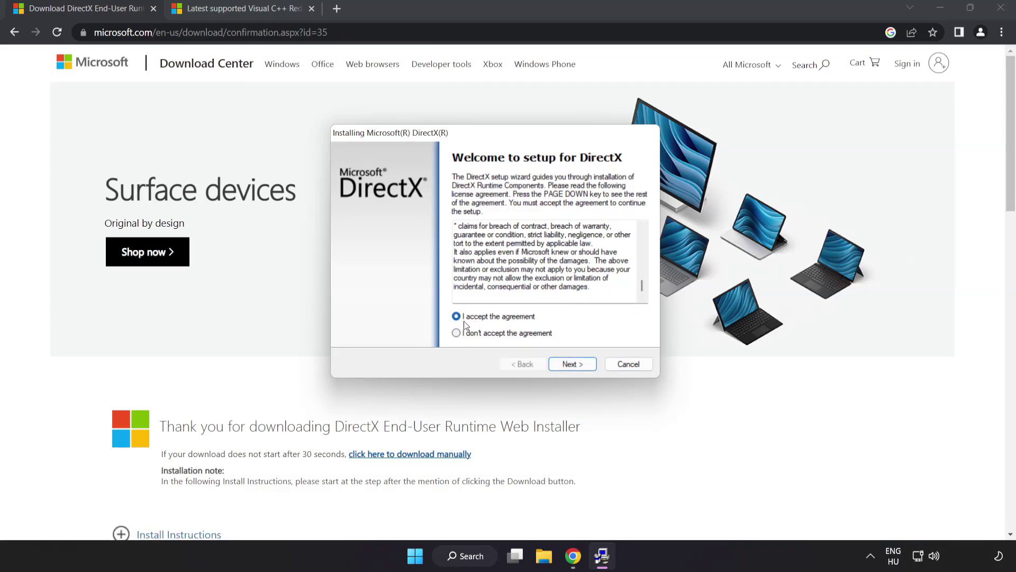
left_click(571, 365)
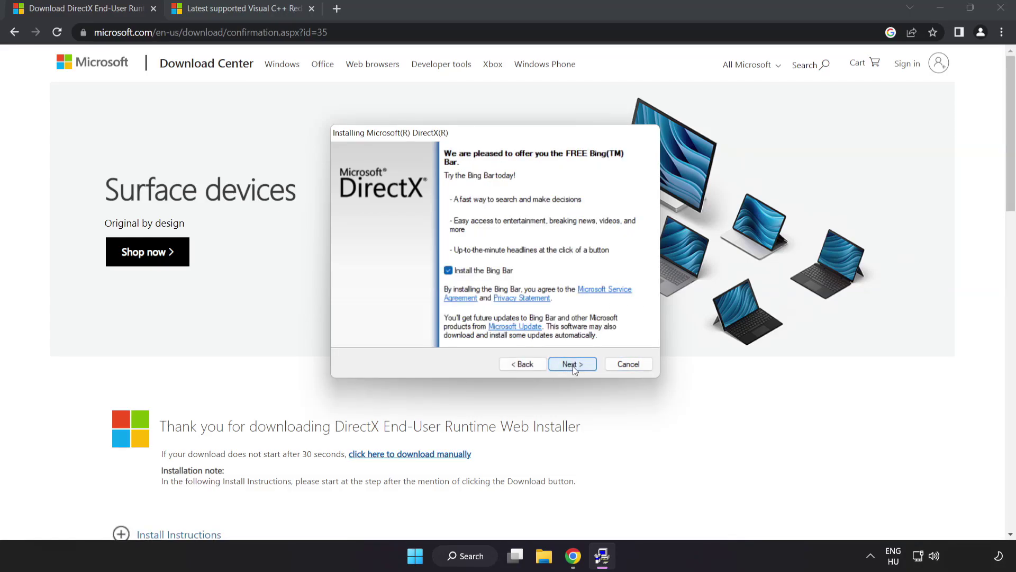
left_click(449, 271)
left_click(576, 364)
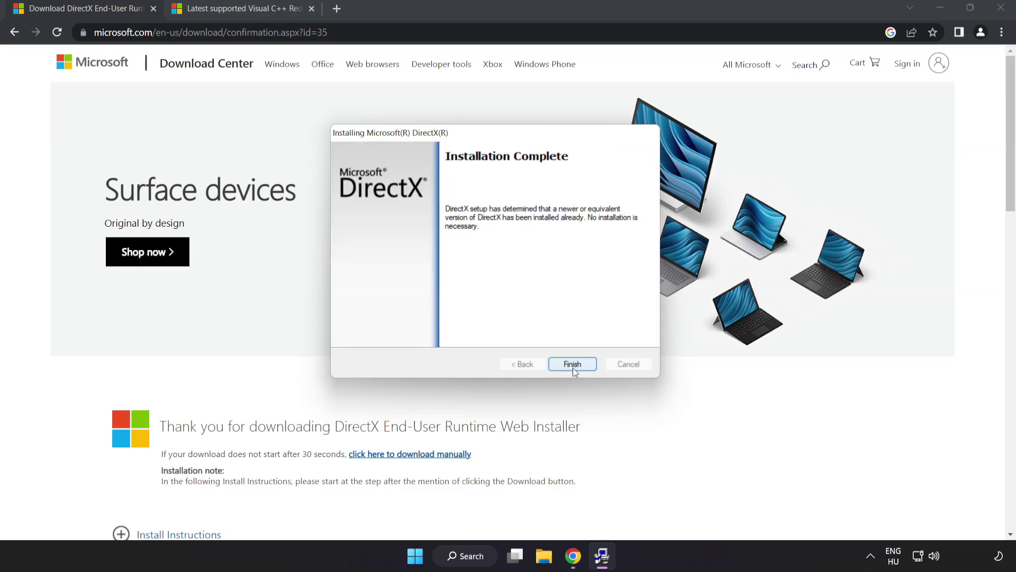
left_click(573, 364)
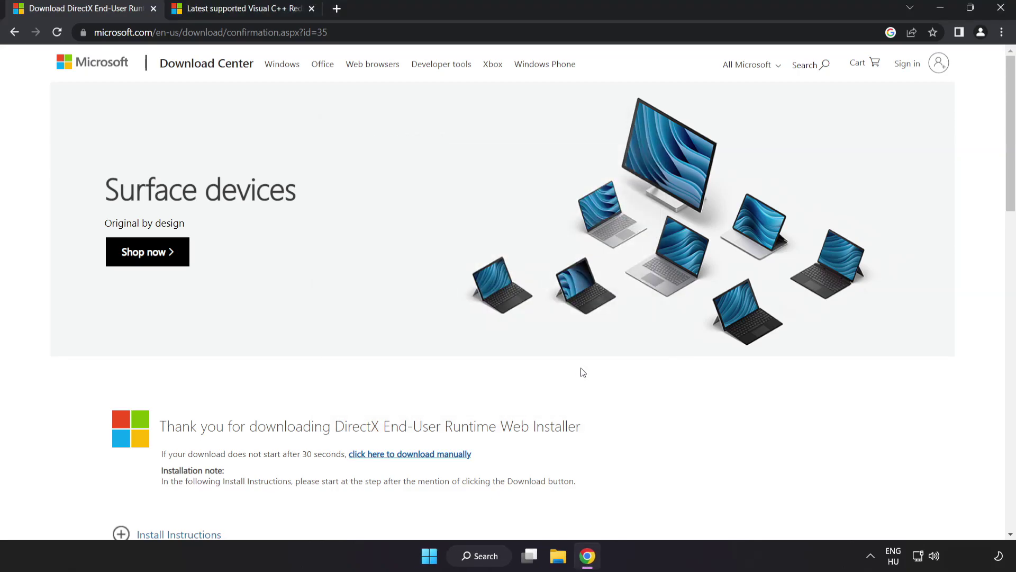
Close the DirectX tab and bring the Visual C++ redistributable table into view.
left_click(154, 9)
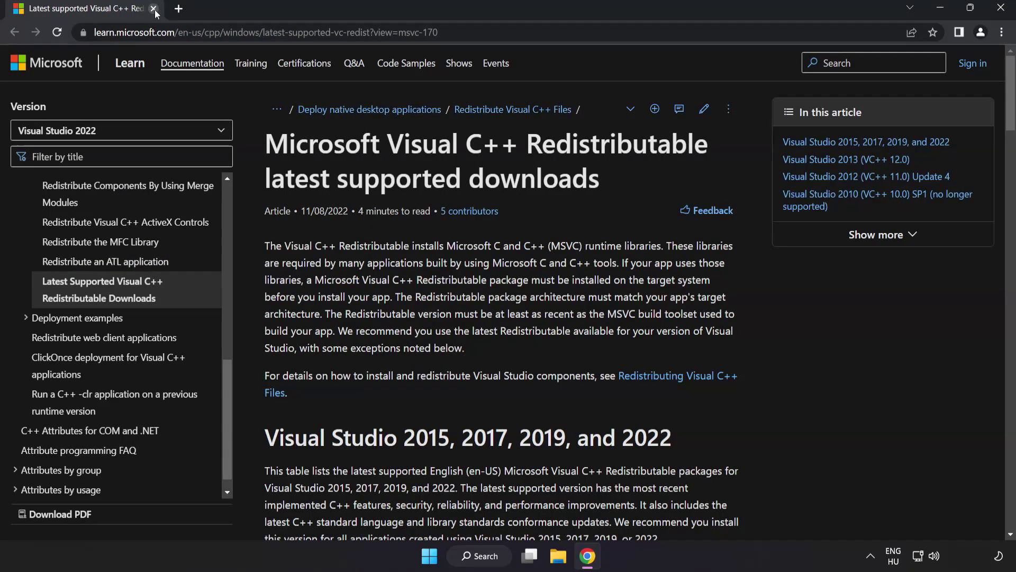
left_click(485, 32)
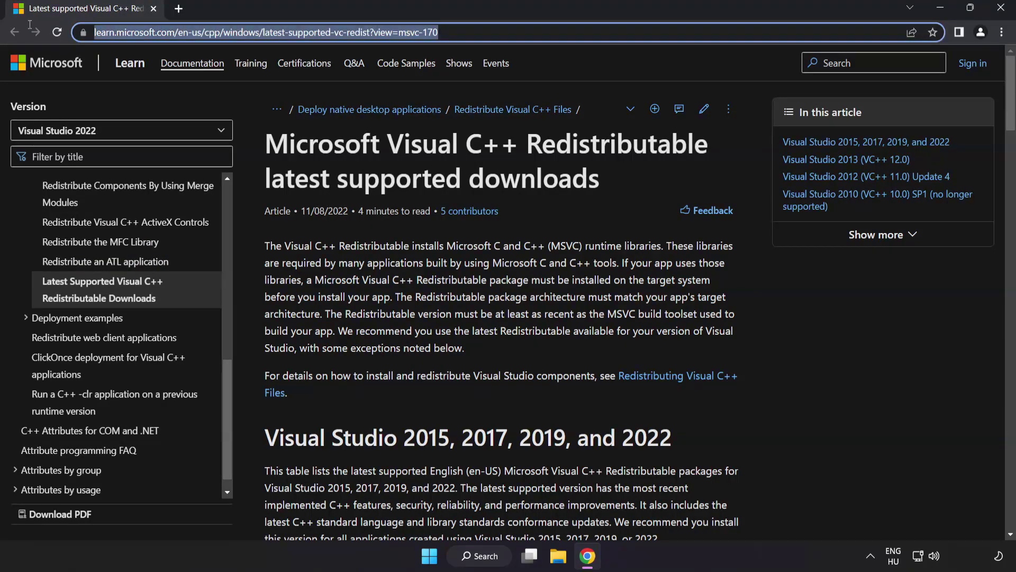
left_click(510, 157)
left_click_drag(1002, 102, 1003, 158)
scroll(1003, 158, "up", 1)
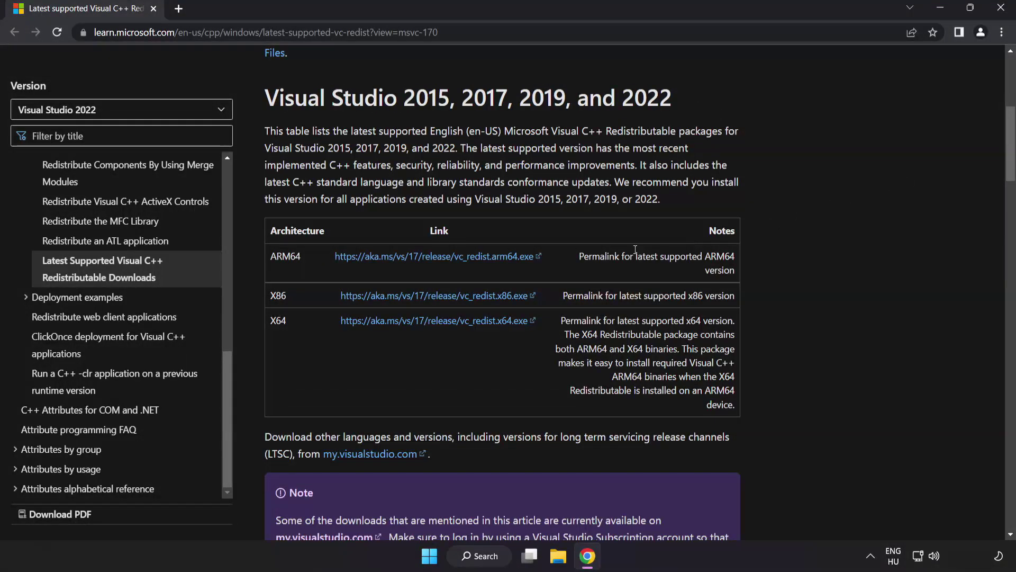
Download the ARM64, x86 and x64 VC_redist installers from the table.
left_click(370, 258)
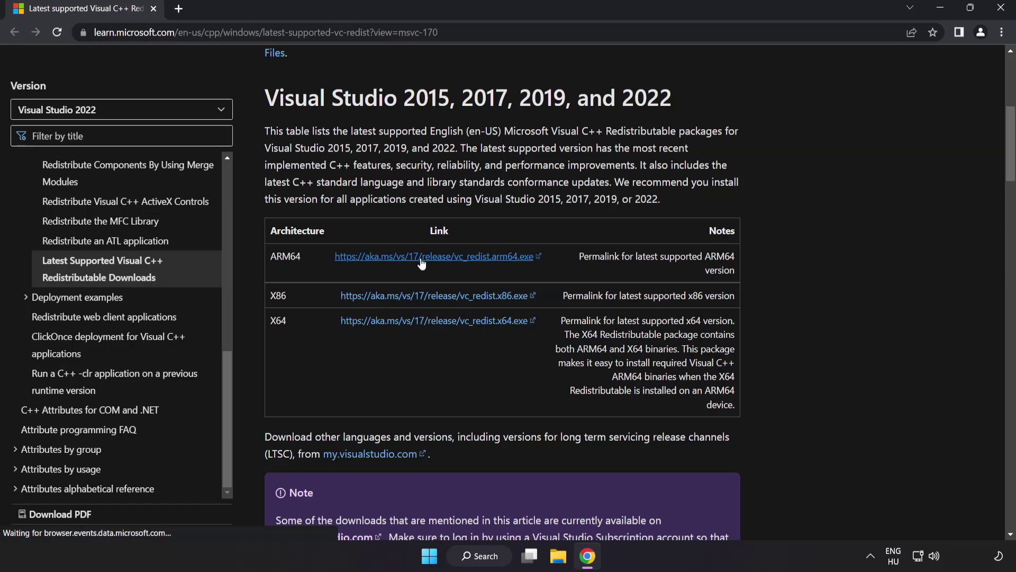
left_click(430, 297)
left_click(435, 323)
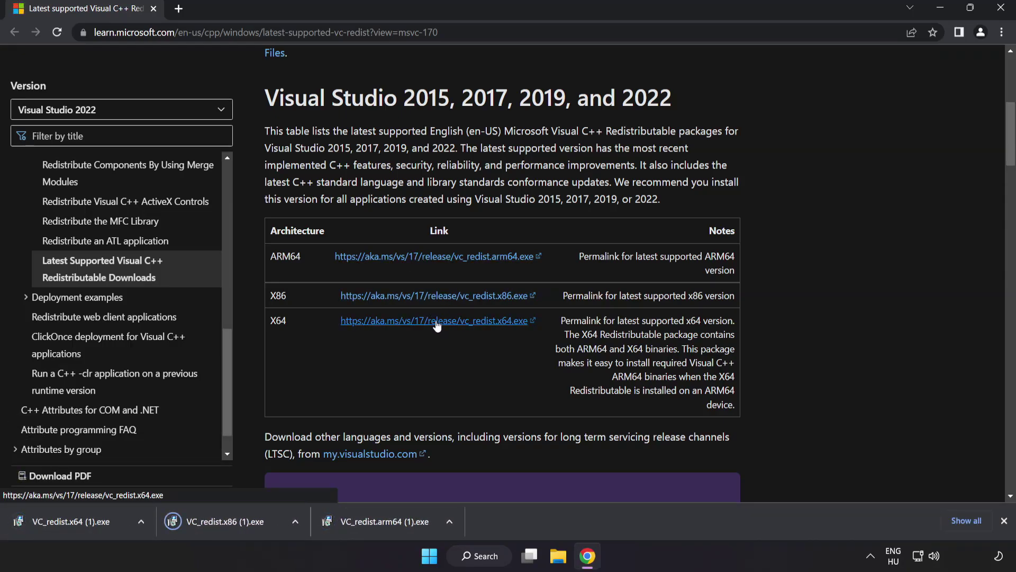
Run the ARM64 VC++ installer with the licence accepted, then dismiss its failure.
left_click(382, 522)
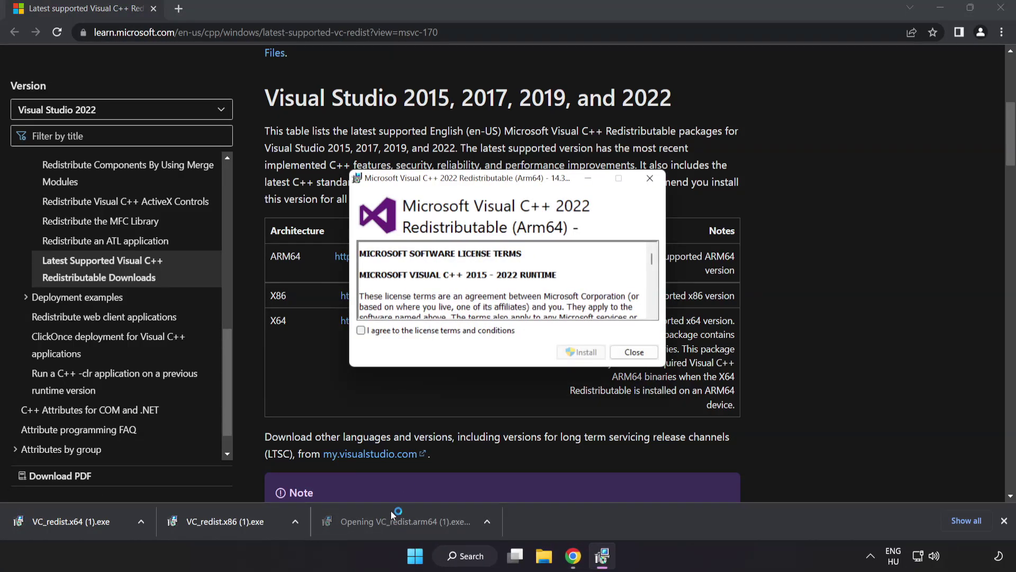
left_click_drag(652, 258, 654, 309)
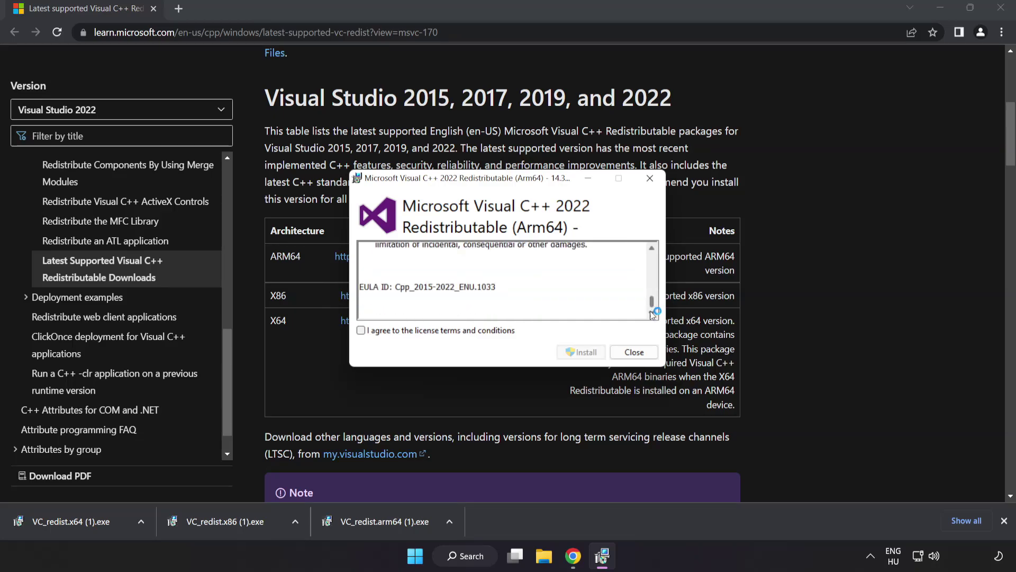
left_click(361, 331)
left_click(580, 353)
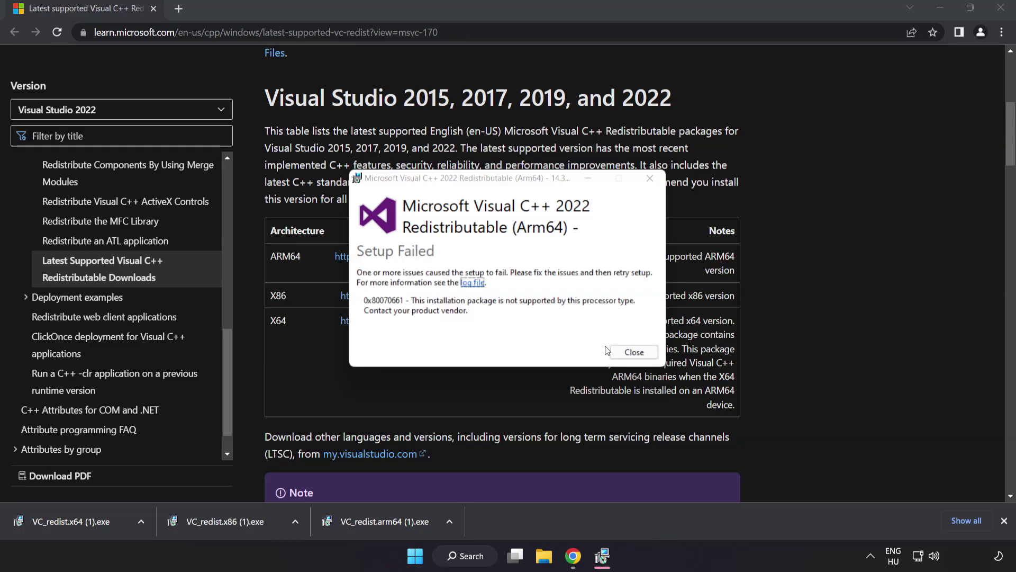
left_click(635, 353)
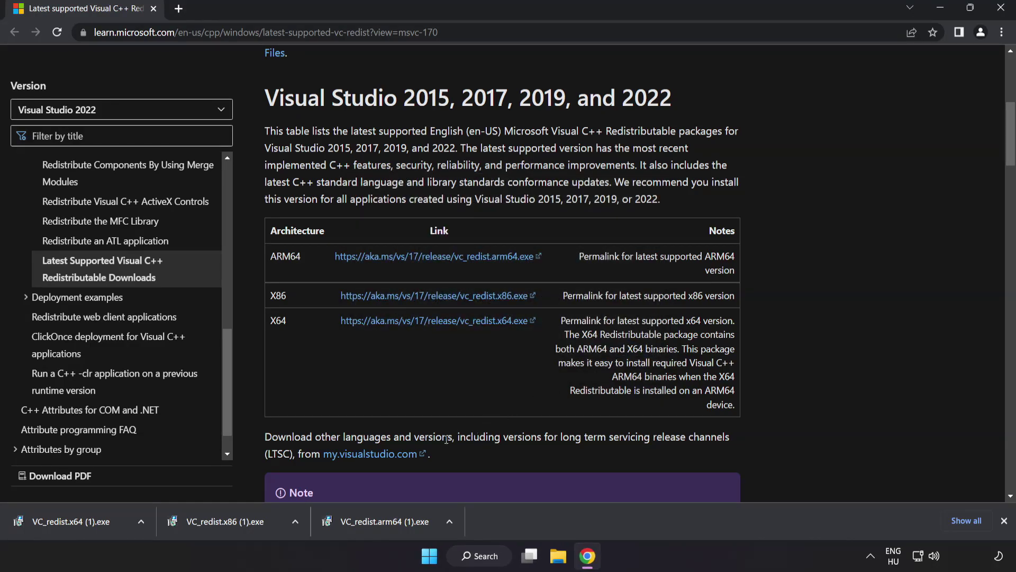
Run the x86 installer (succeeds) and x64 installer (fails), then close Chrome.
left_click(229, 523)
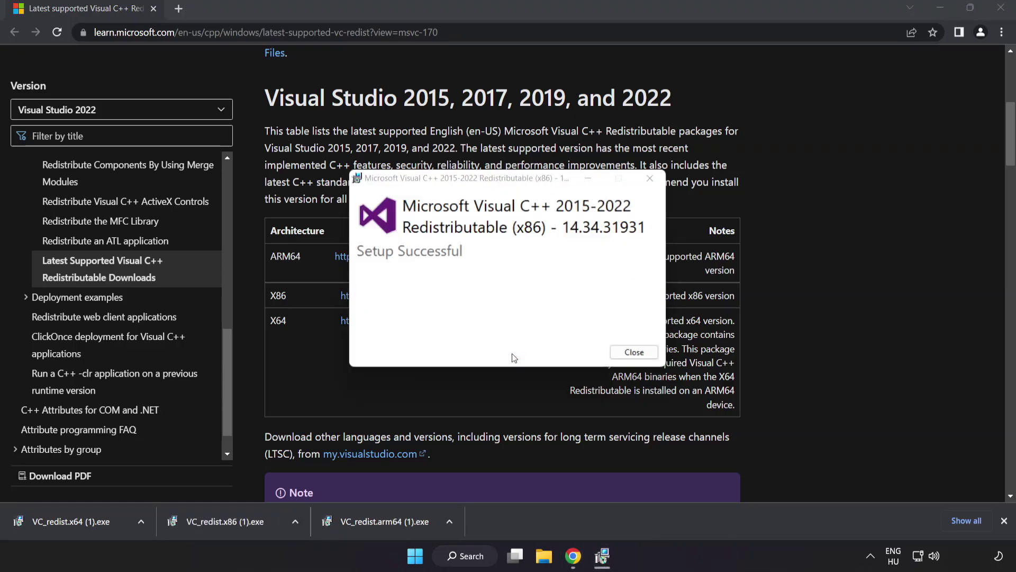
left_click(634, 352)
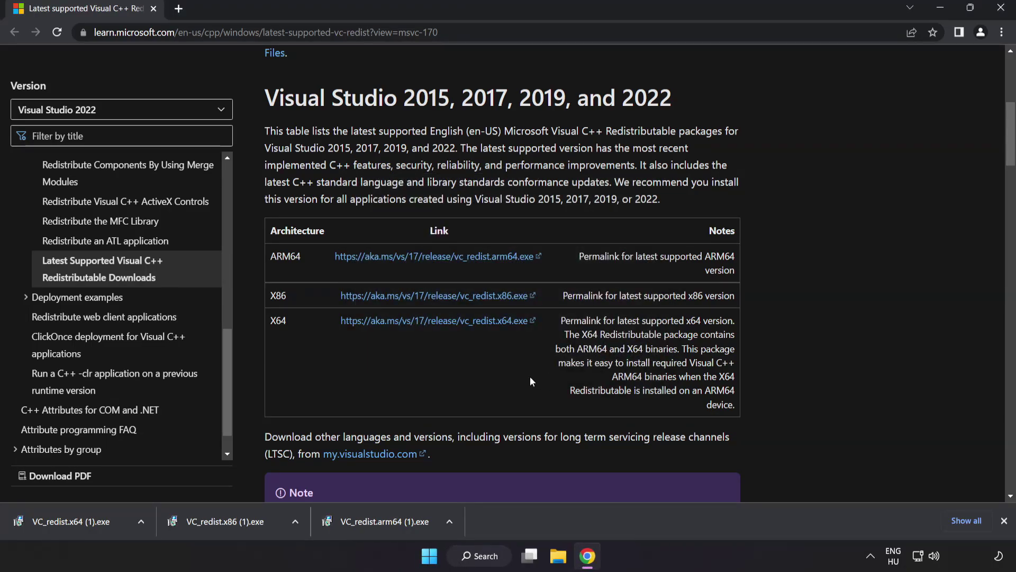
left_click(91, 519)
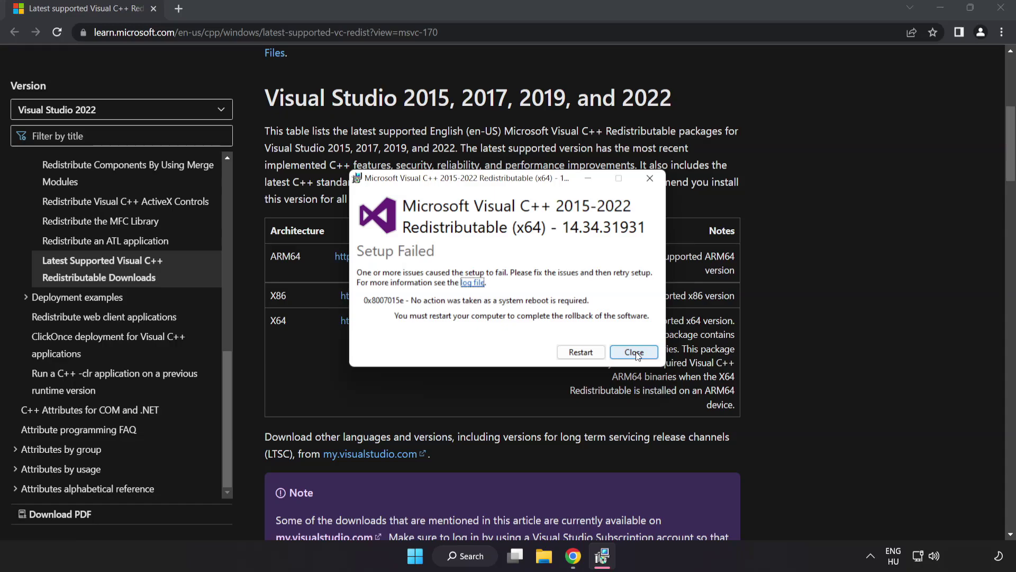
left_click(637, 354)
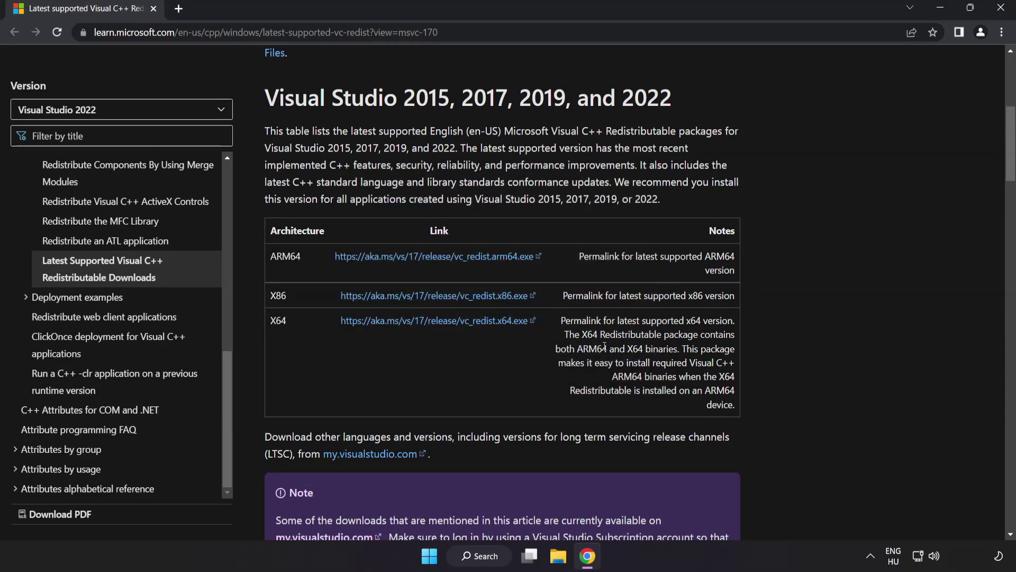
left_click(1000, 12)
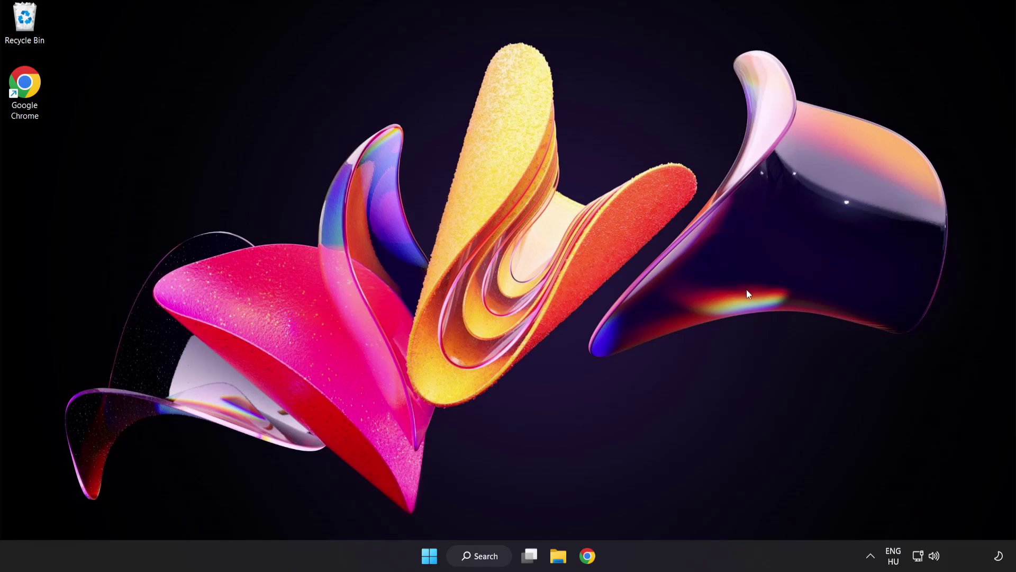
Run sfc /scannow in a Command Prompt opened as administrator from a 'cmd' search.
left_click(480, 562)
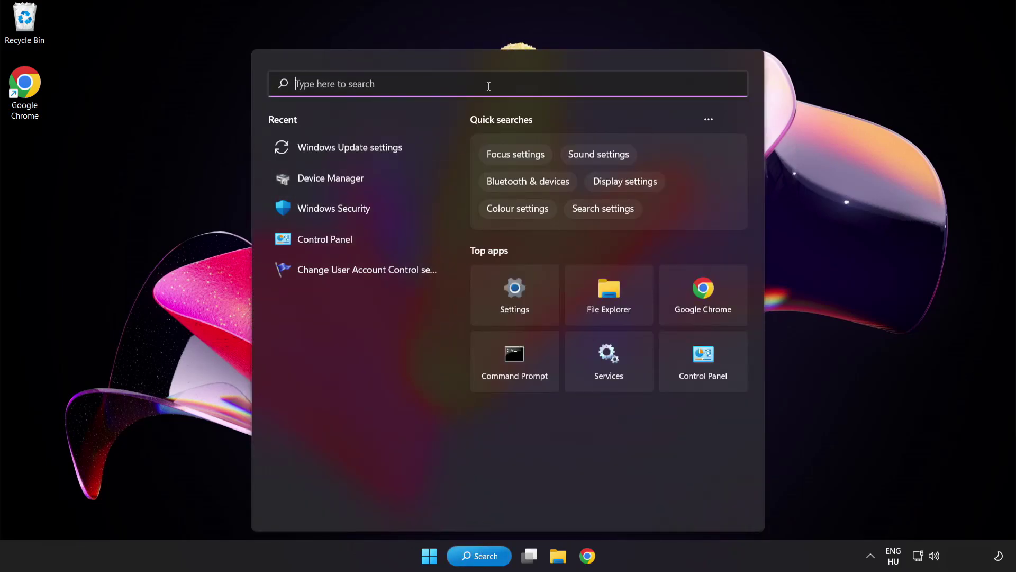
type("cmd")
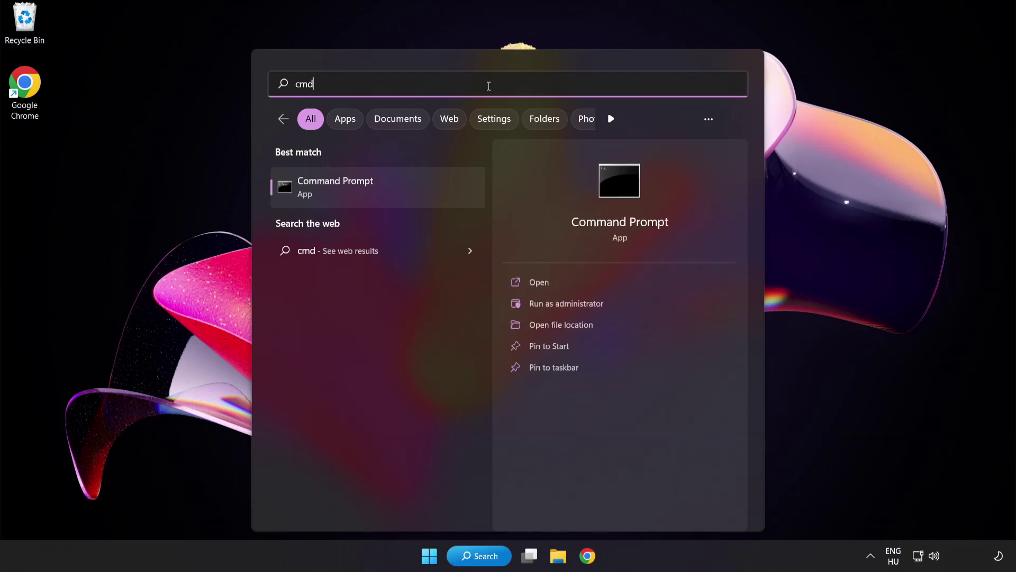
right_click(381, 196)
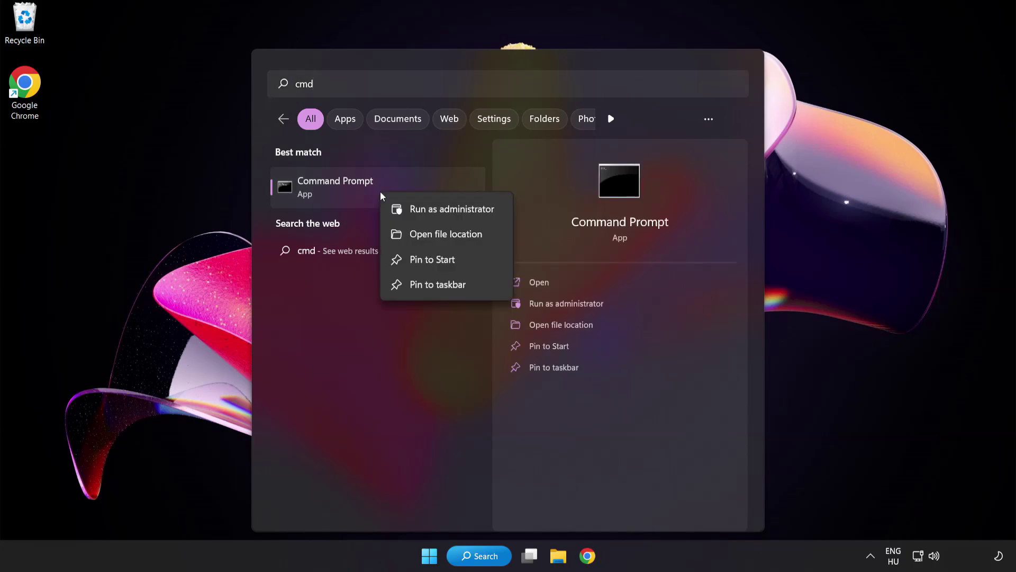
left_click(427, 211)
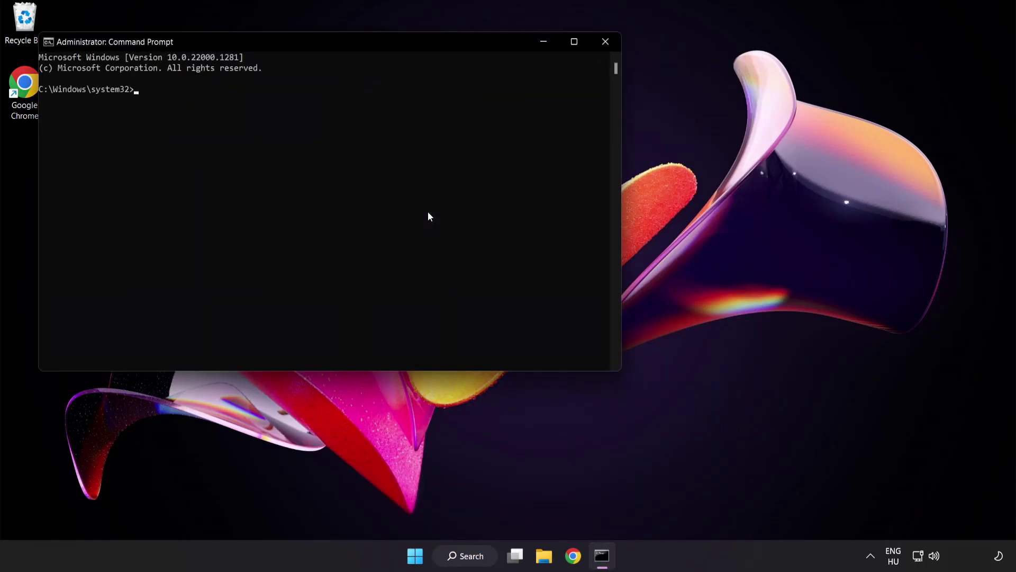
left_click_drag(290, 43, 441, 99)
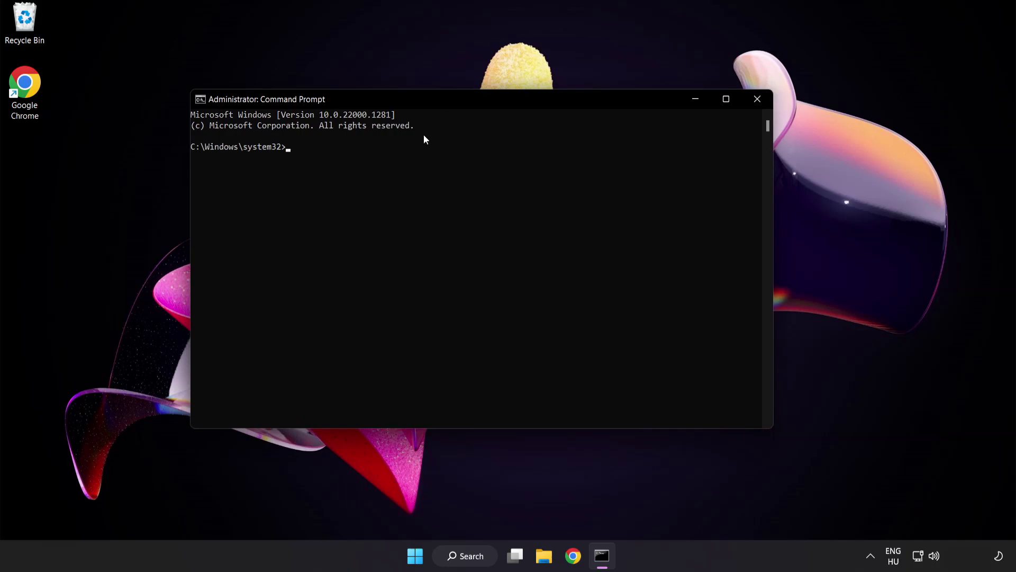
type("sfc ")
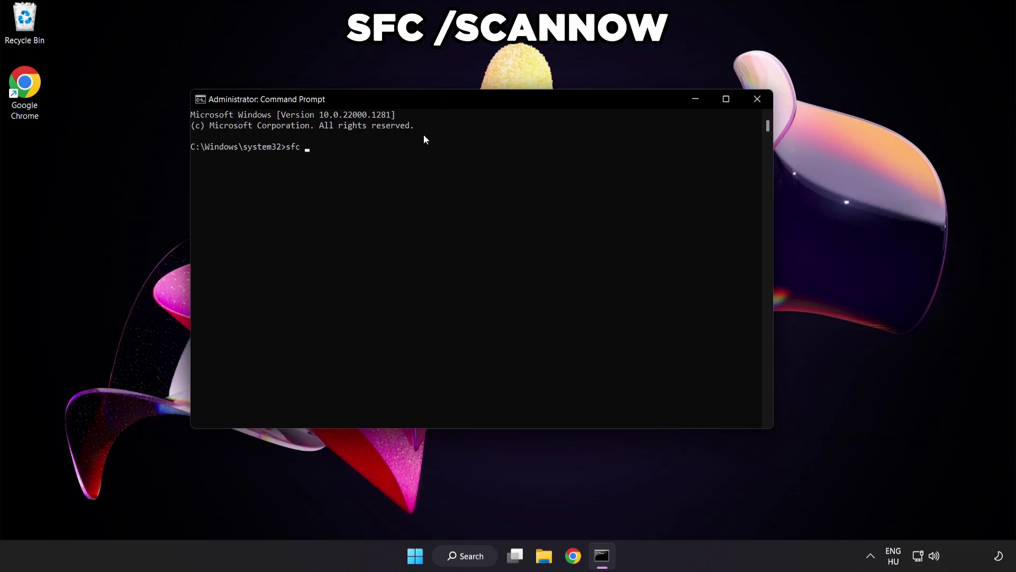
type("/scannow")
key("Return")
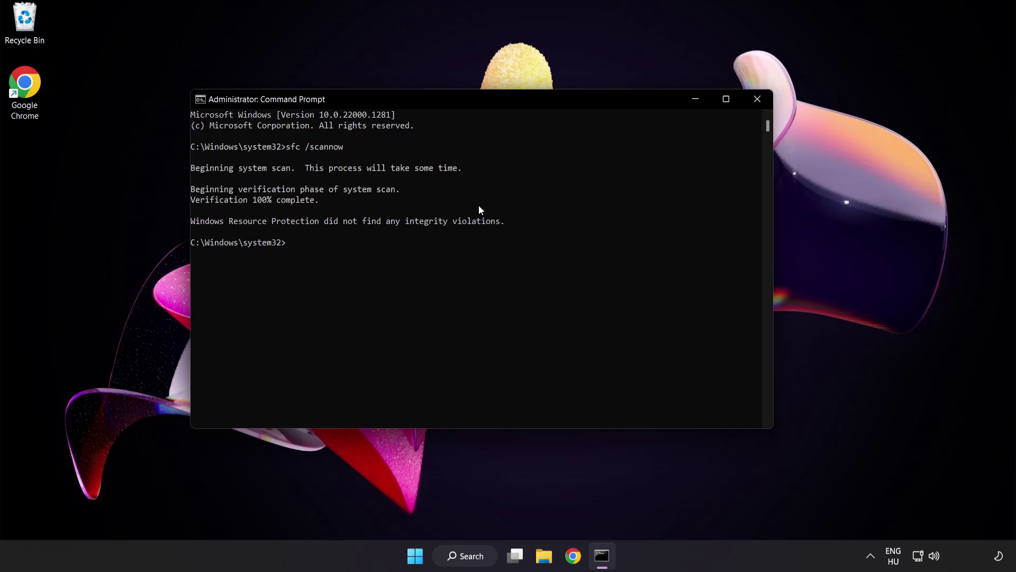
Close Command Prompt and show the Start menu's power options with Restart.
left_click(757, 100)
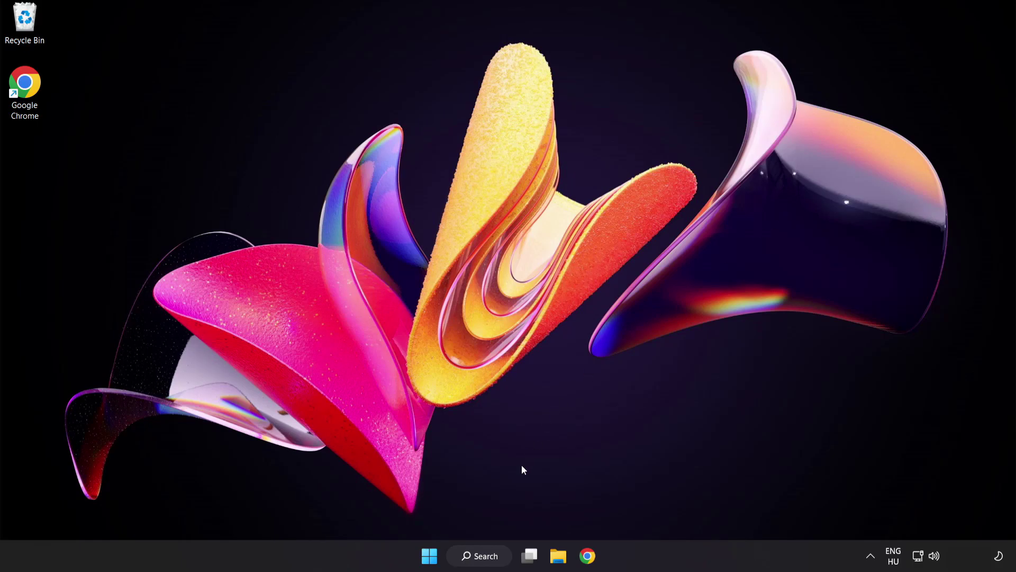
key("super")
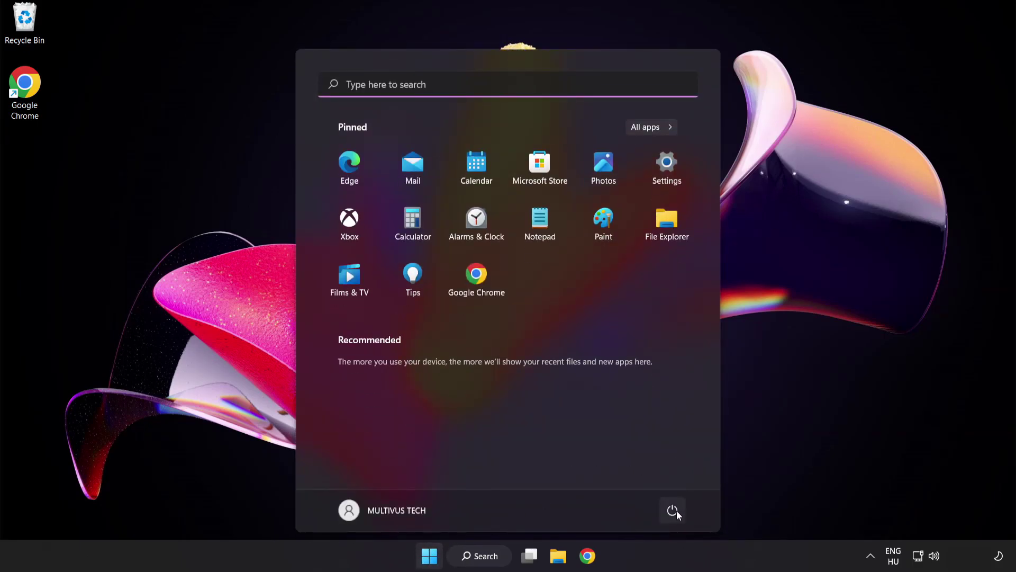
left_click(673, 510)
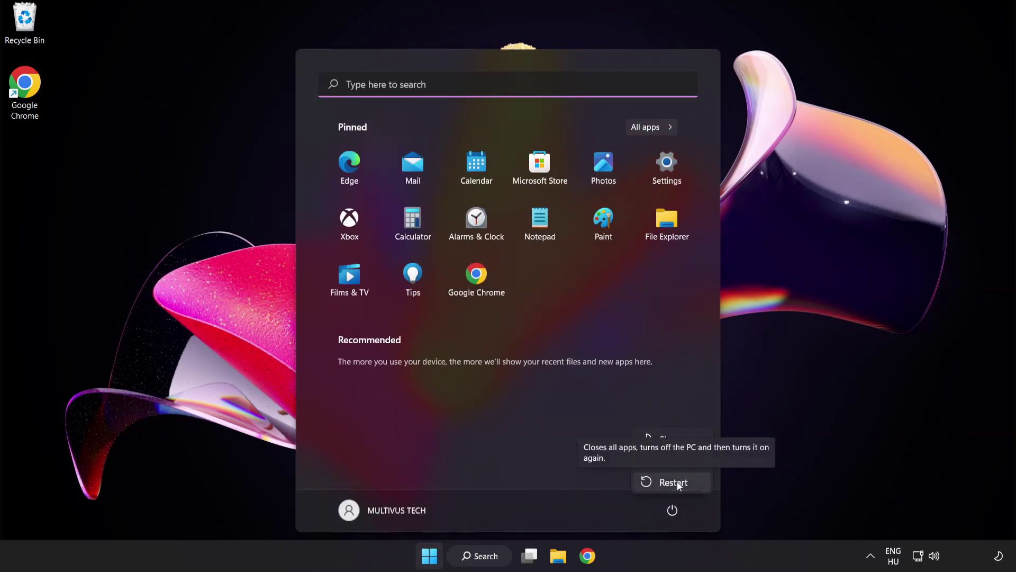